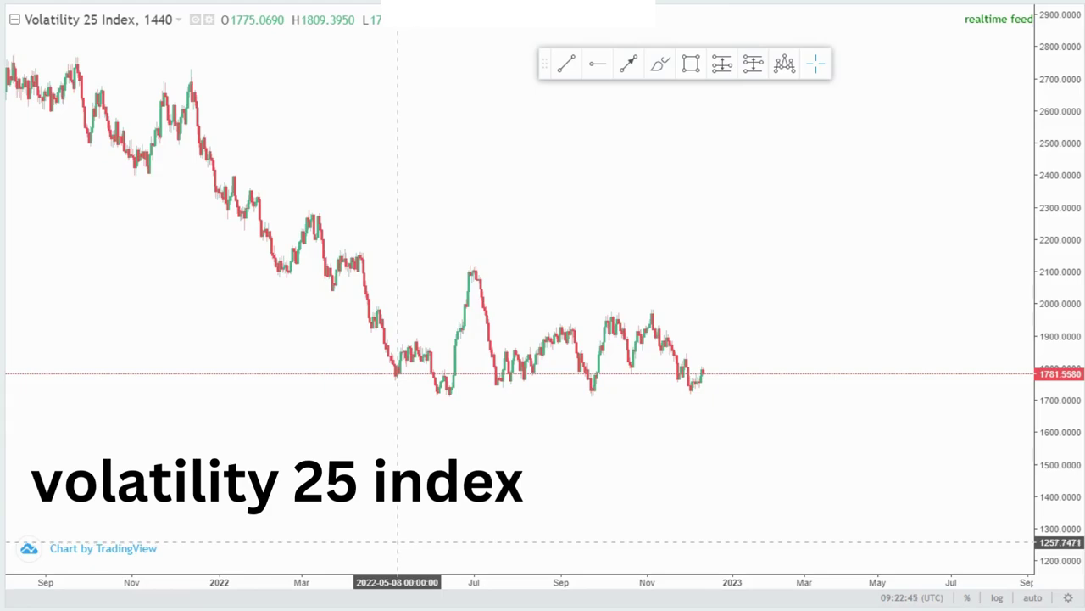
Draw horizontal rays from the July high at about 2119.15 and the June low at about 1710.23
drag(1060, 381, 1060, 311)
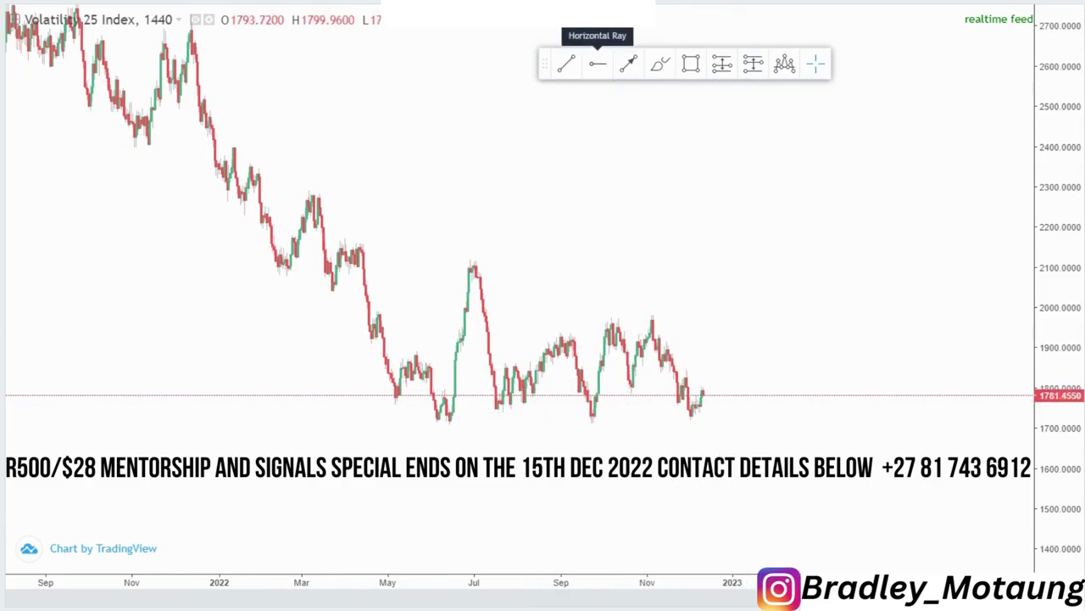
click(468, 260)
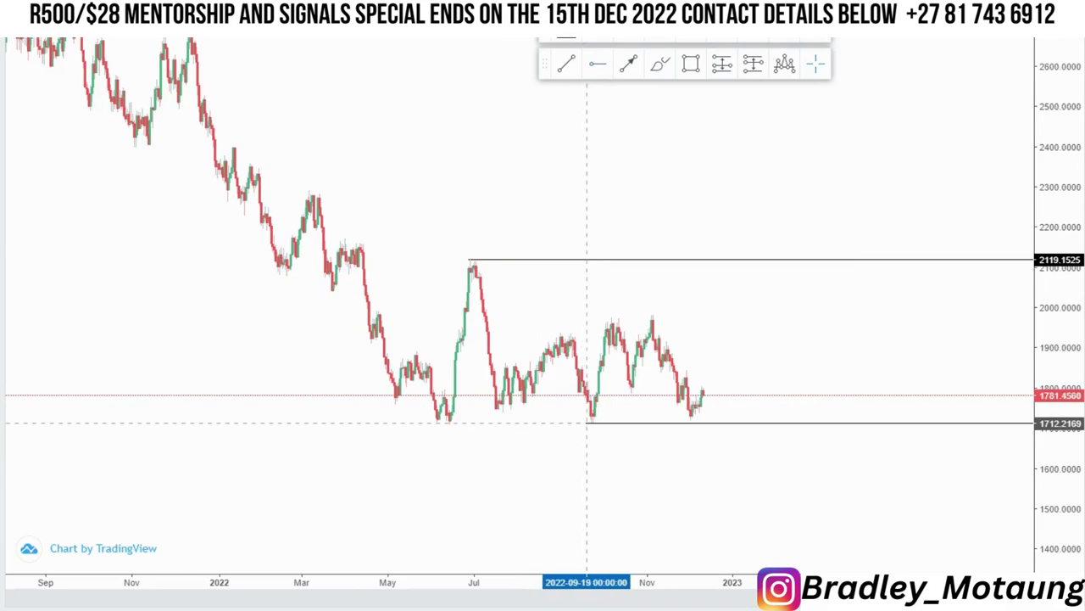
click(449, 422)
Circle the June, September and most recent lows along the lower horizontal ray with the brush
drag(446, 421, 463, 417)
click(683, 172)
click(660, 64)
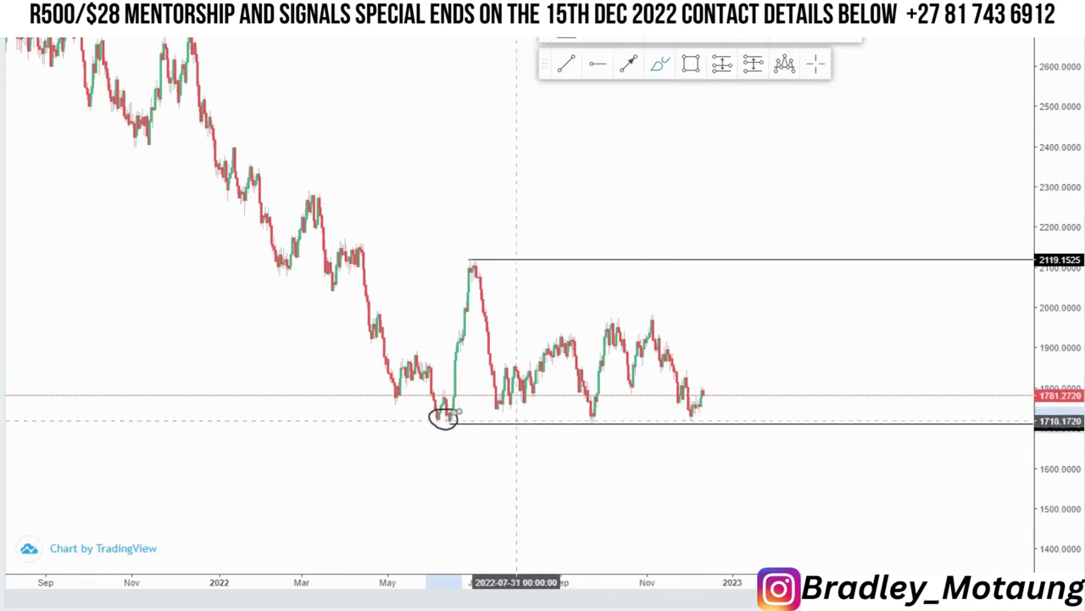
mouse_move(593, 416)
mouse_down()
mouse_move(567, 430)
mouse_move(597, 418)
mouse_up()
mouse_move(704, 411)
mouse_down()
mouse_move(679, 412)
mouse_move(709, 425)
mouse_move(700, 412)
mouse_up()
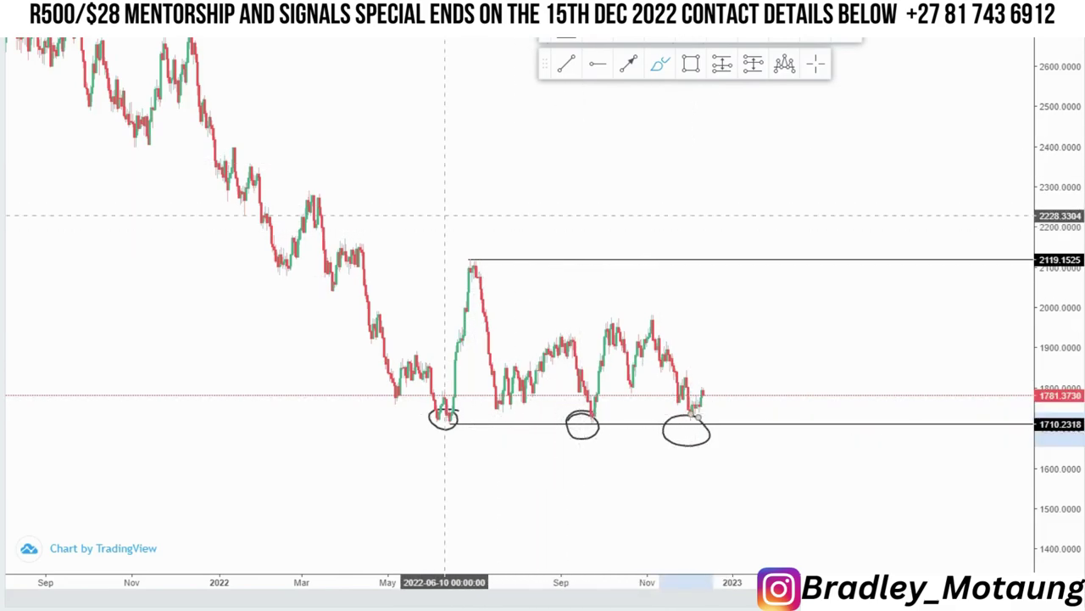
Delete the brush circles around the lows on the lower horizontal ray
key(Delete)
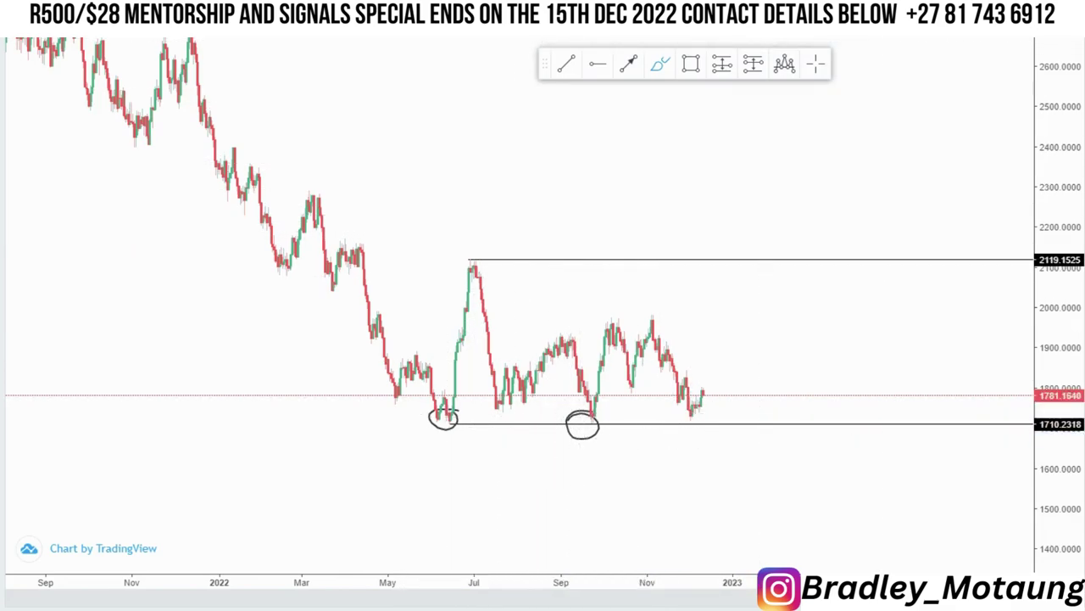
click(816, 64)
click(599, 425)
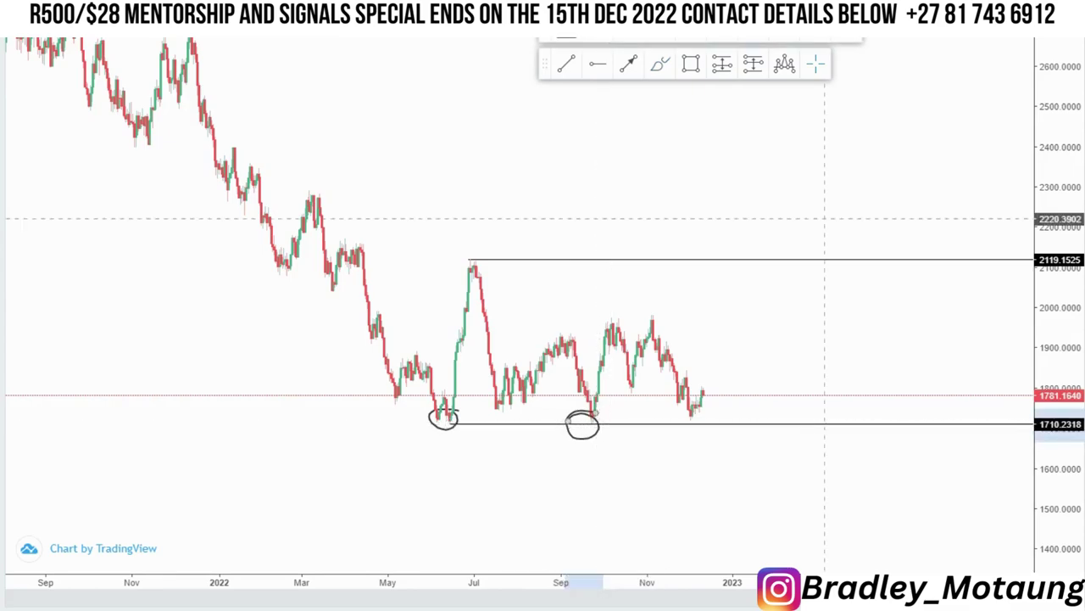
key(Delete)
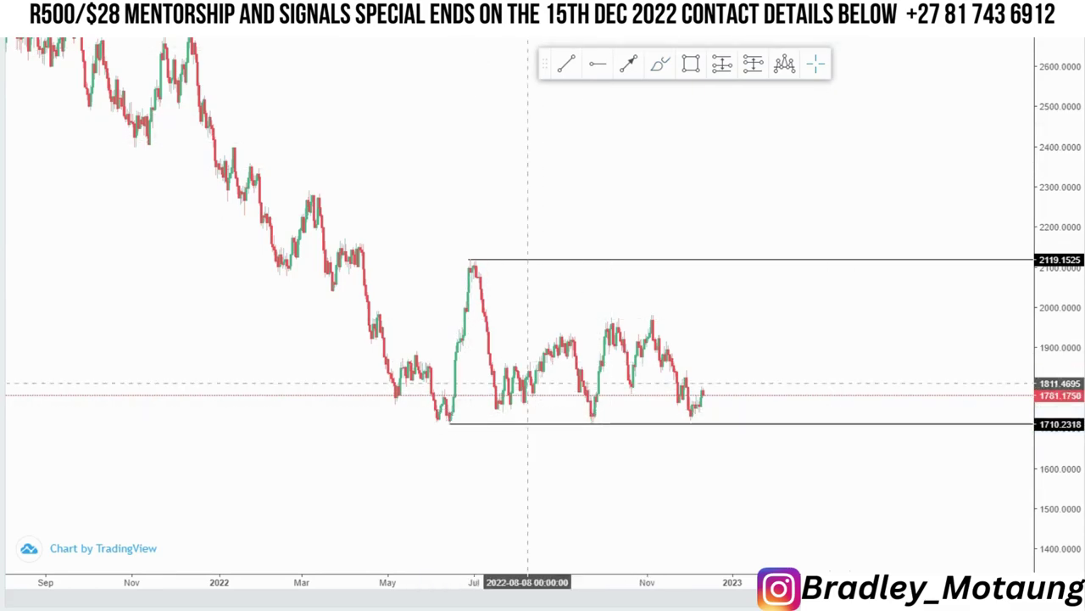
key(Delete)
Move the lower ray to the September low at about 1712.22, and draw a horizontal ray from the November high at about 1985.41
drag(612, 425, 610, 424)
click(656, 477)
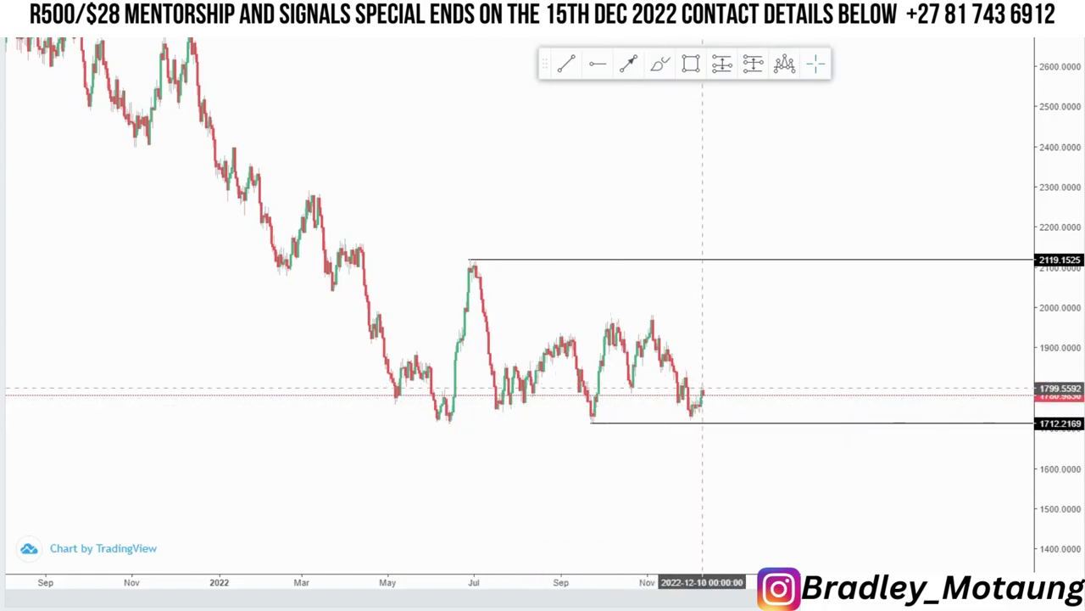
scroll(727, 406, up, 2)
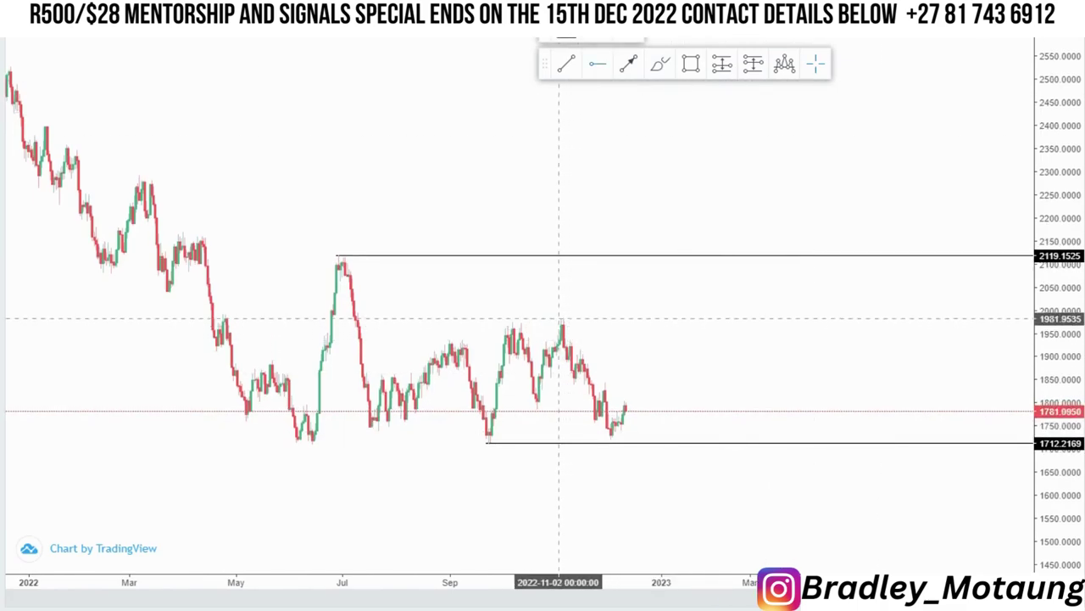
click(565, 317)
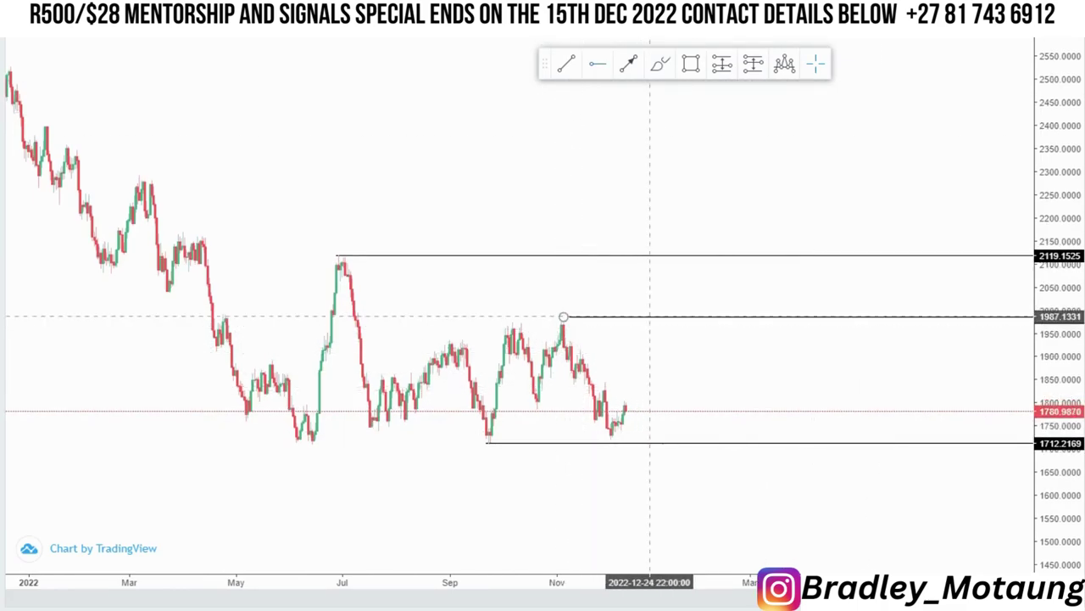
Draw a descending trend line from the 2021 peak to just past the 2119.15 ray, and start a handwritten brush note above it
scroll(681, 380, down, 5)
scroll(990, 269, up, 2)
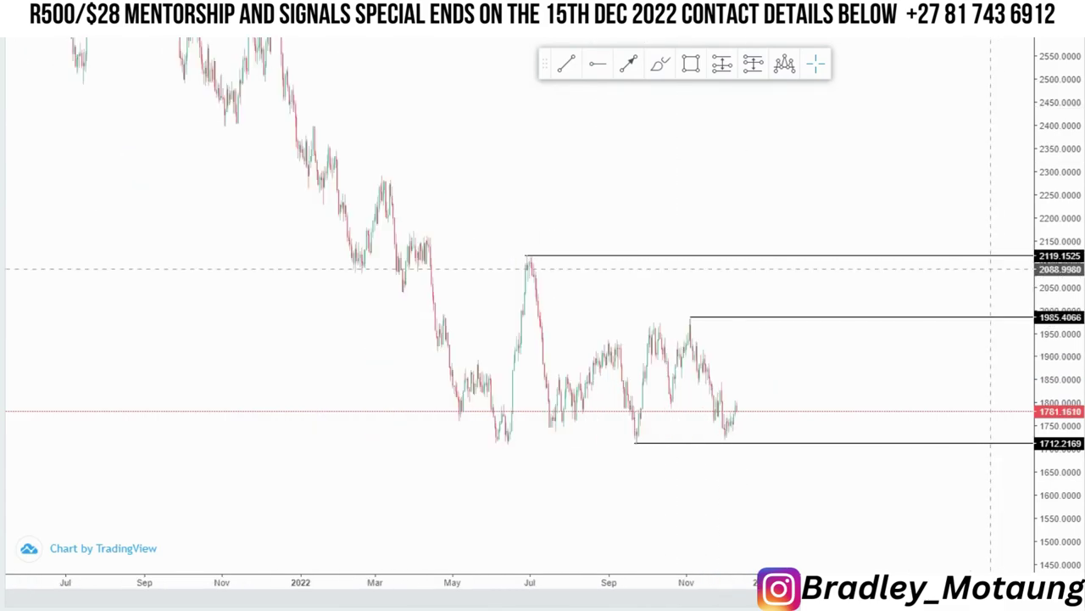
scroll(885, 348, down, 3)
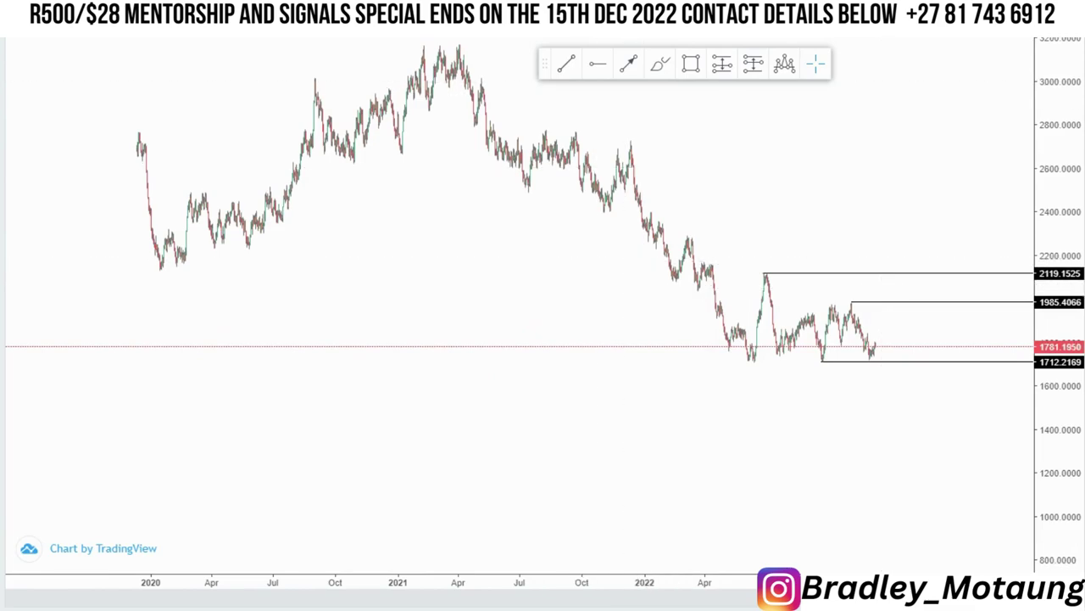
click(456, 42)
key(Escape)
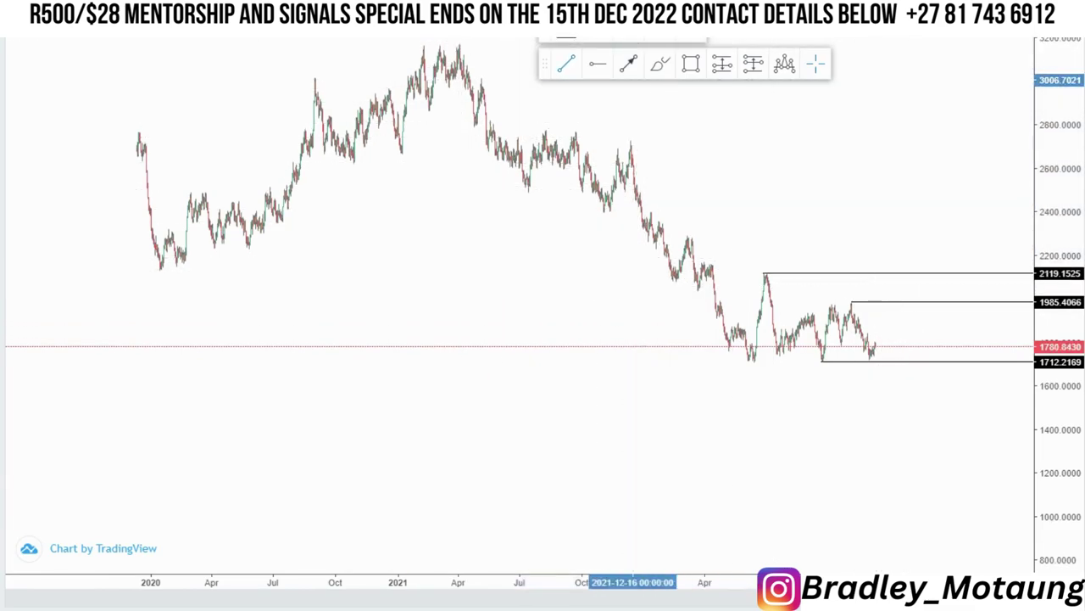
mouse_move(469, 41)
mouse_down()
mouse_move(828, 187)
mouse_move(905, 276)
mouse_up()
click(926, 207)
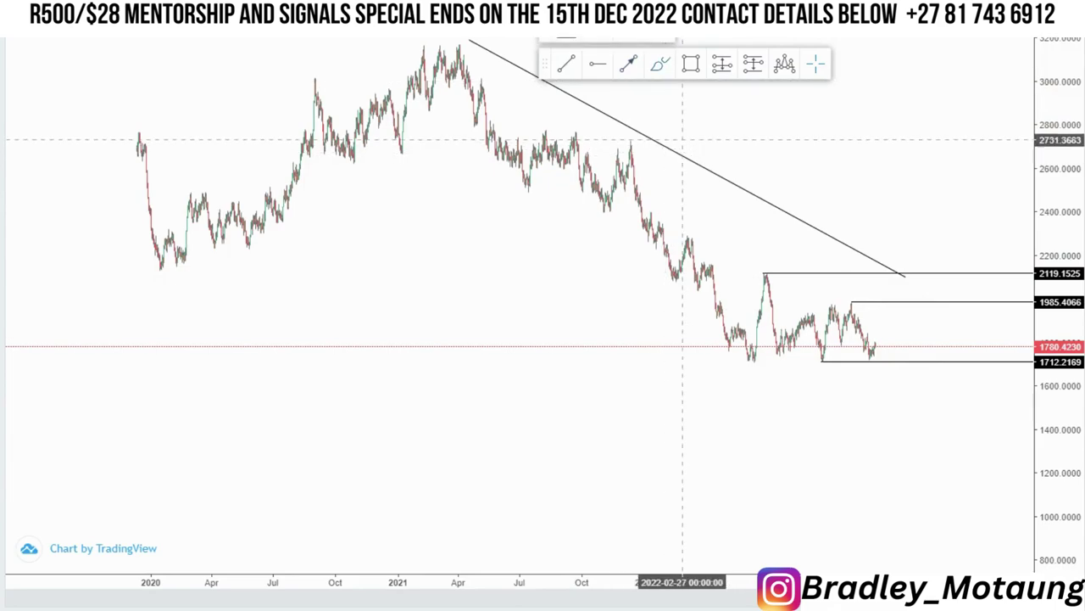
drag(688, 122, 720, 123)
click(574, 278)
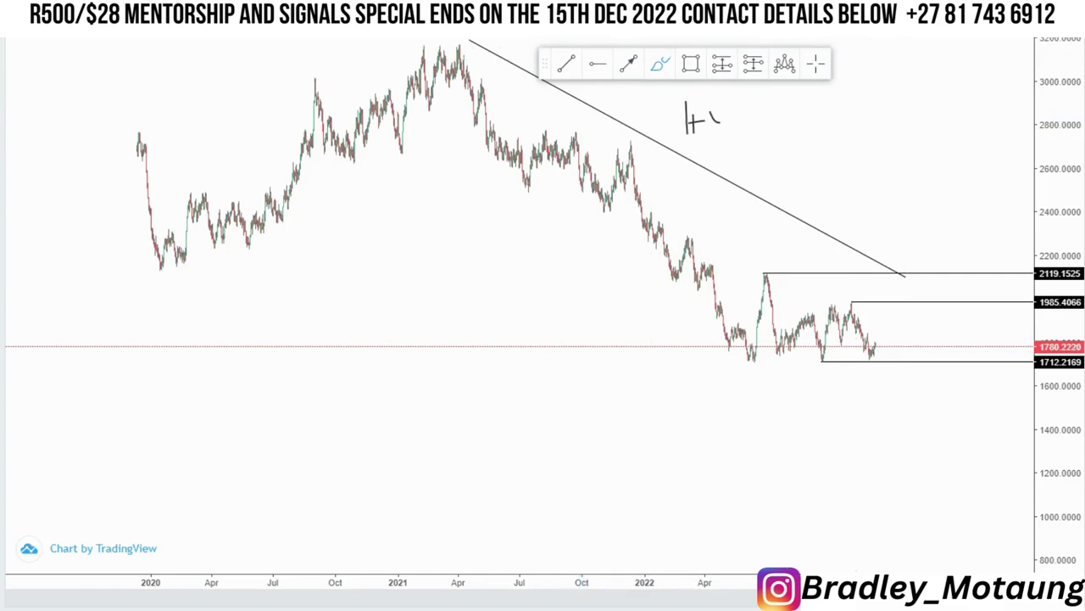
Delete the handwritten brush strokes and the long descending trend line
click(816, 64)
click(713, 119)
click(846, 43)
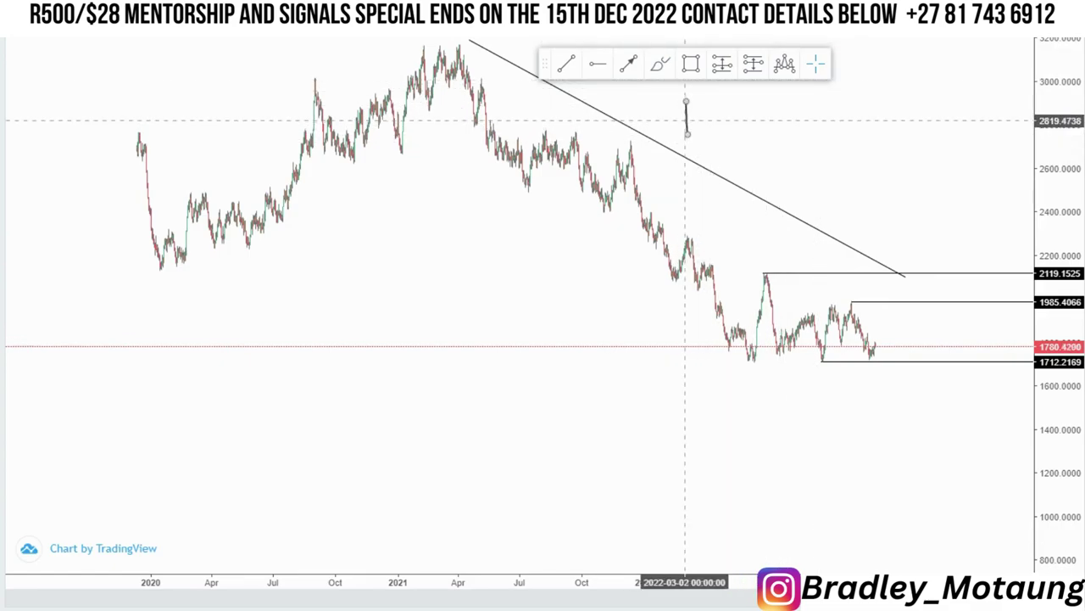
click(848, 32)
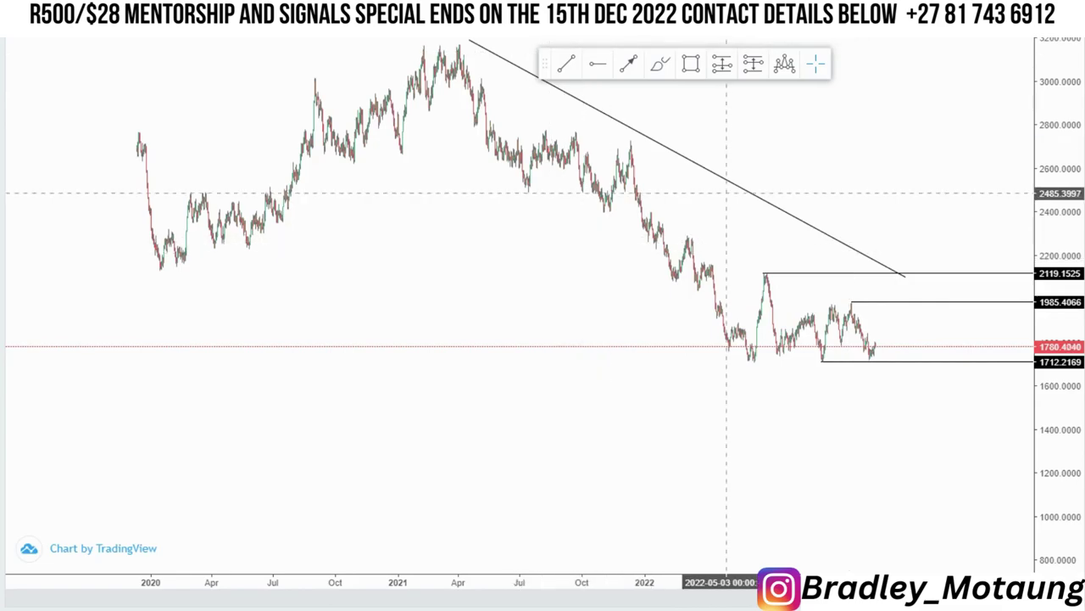
click(744, 186)
key(Delete)
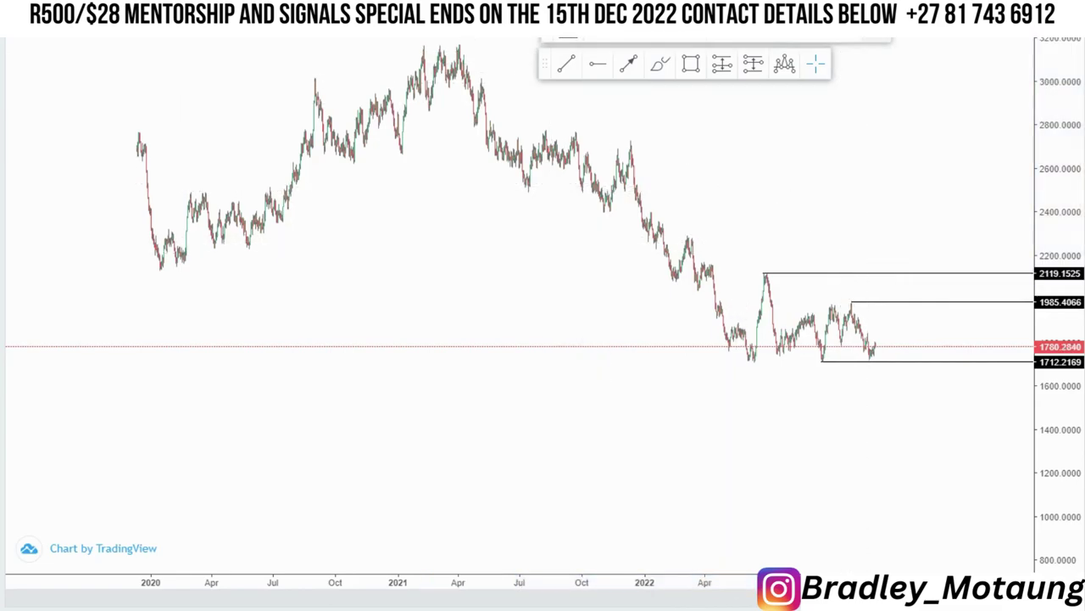
Switch the Volatility 25 Index chart to the 4-hour timeframe and show it full screen
drag(1059, 305, 1058, 373)
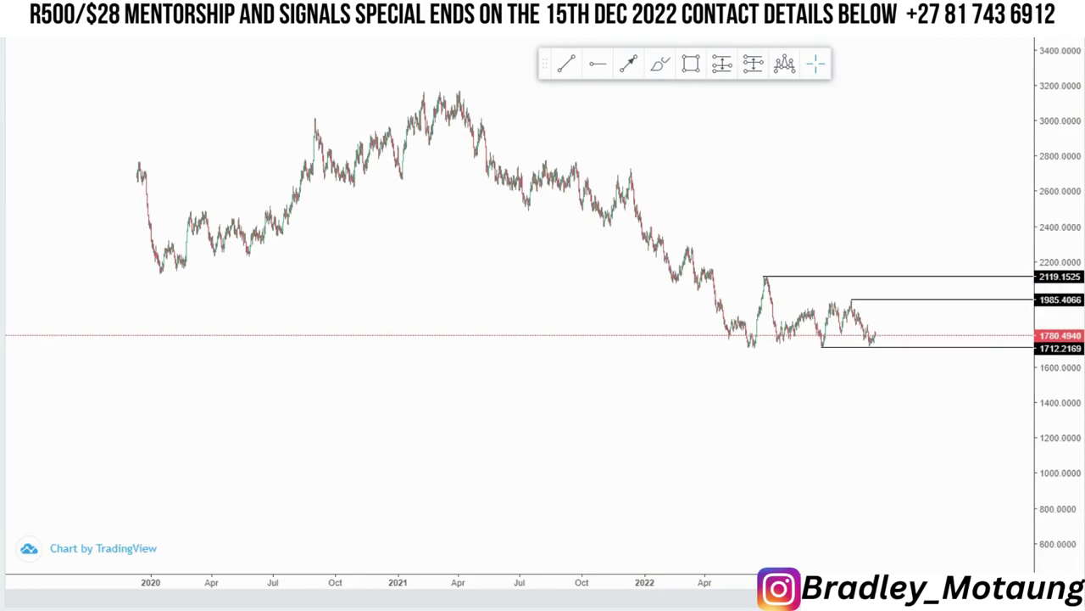
scroll(765, 353, up, 5)
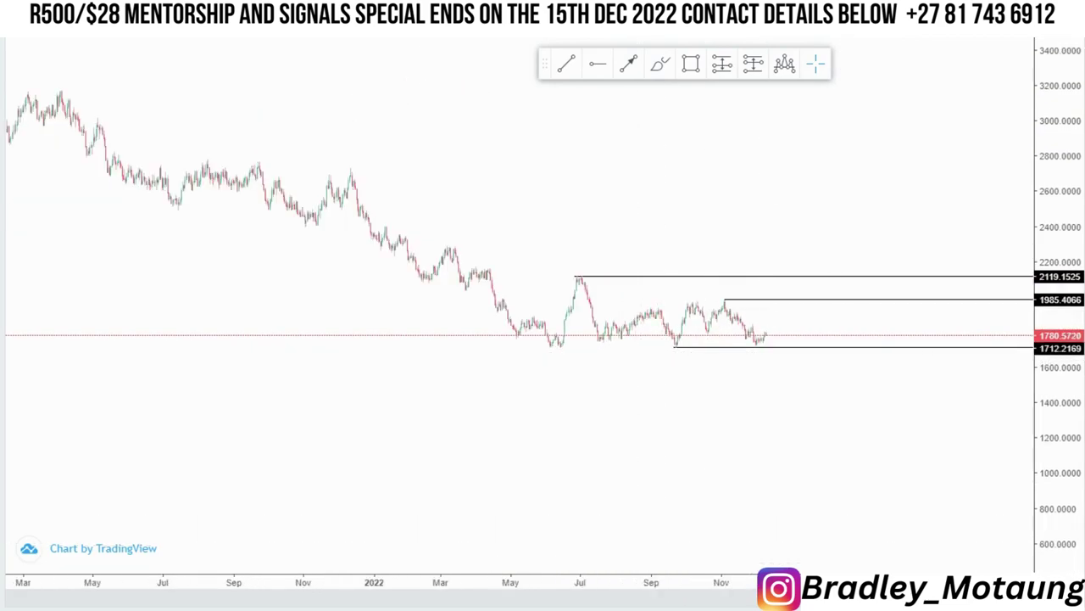
scroll(707, 563, up, 3)
drag(1025, 495, 1056, 212)
drag(620, 302, 667, 414)
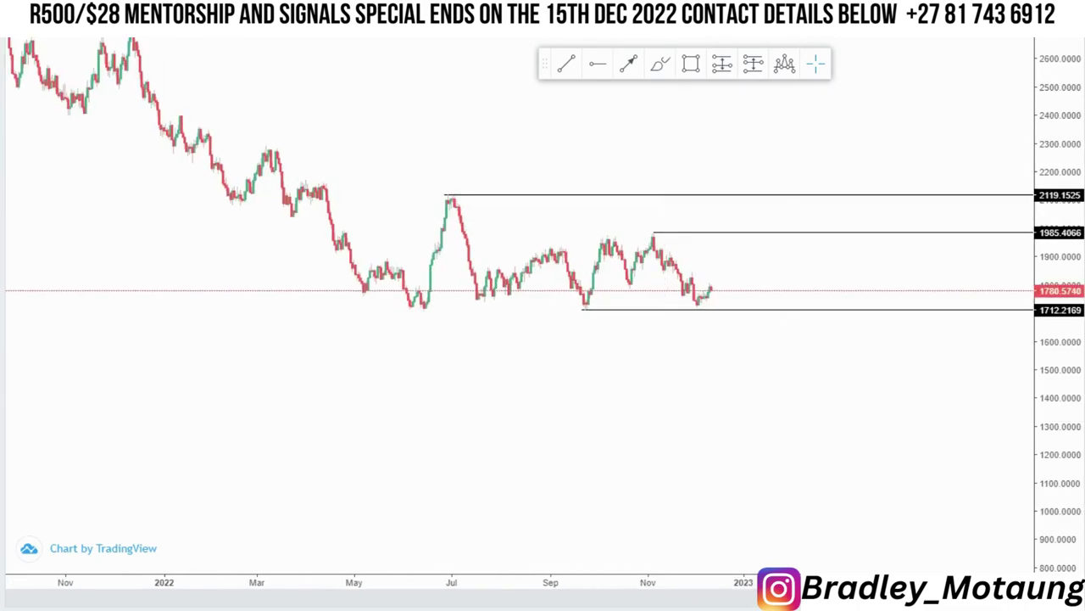
drag(1057, 335, 1057, 157)
scroll(709, 317, up, 1)
scroll(710, 317, up, 1)
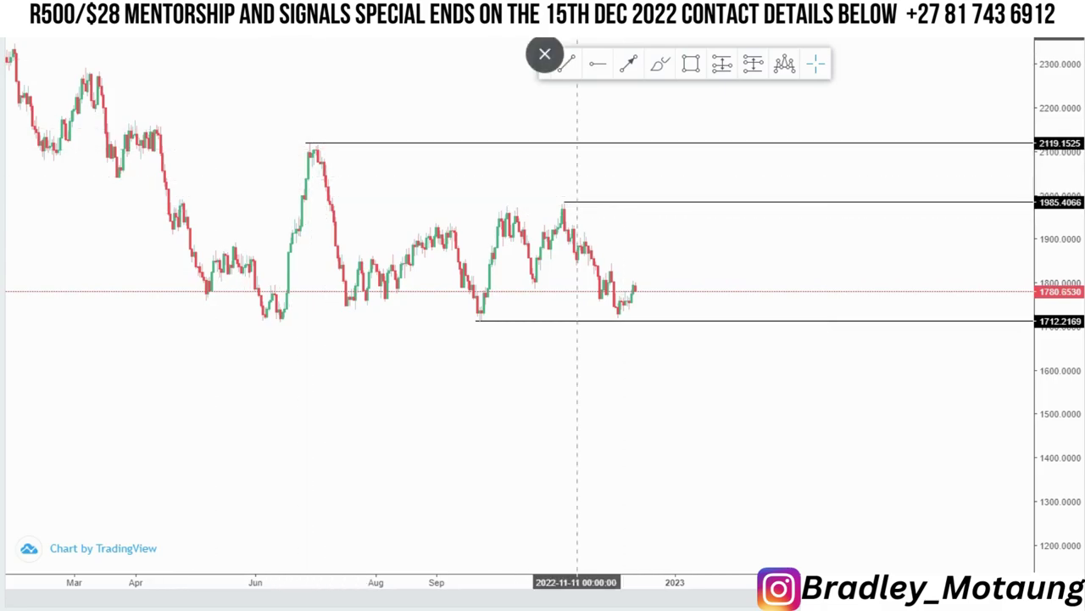
click(545, 52)
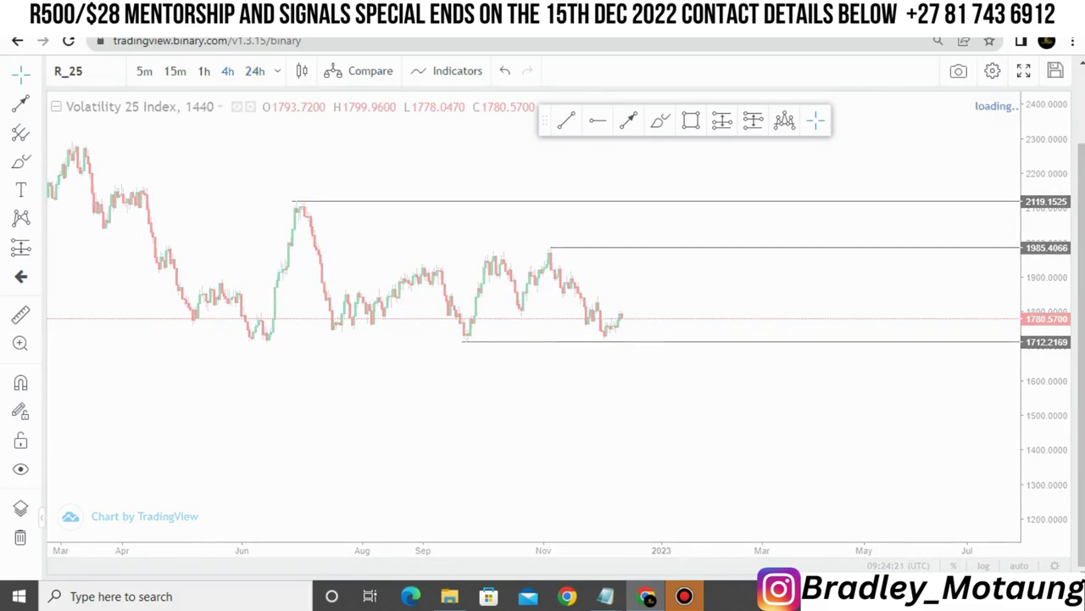
key(F11)
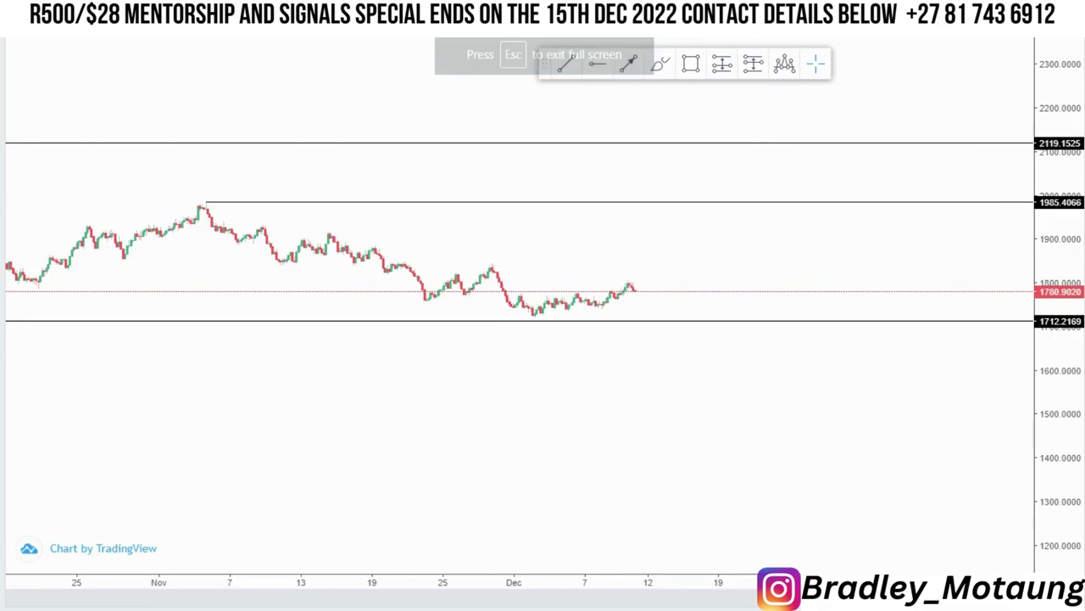
Draw a descending trend line from the 4 November high at about 1981.50 along the falling highs into December
drag(1052, 434, 1052, 198)
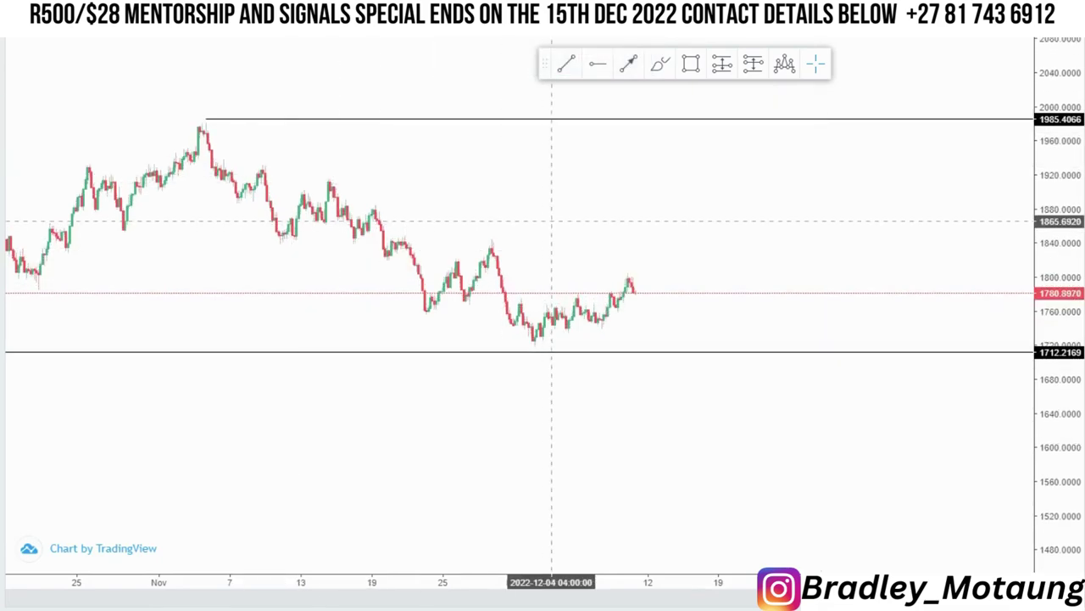
drag(629, 250, 782, 269)
drag(1058, 421, 1058, 365)
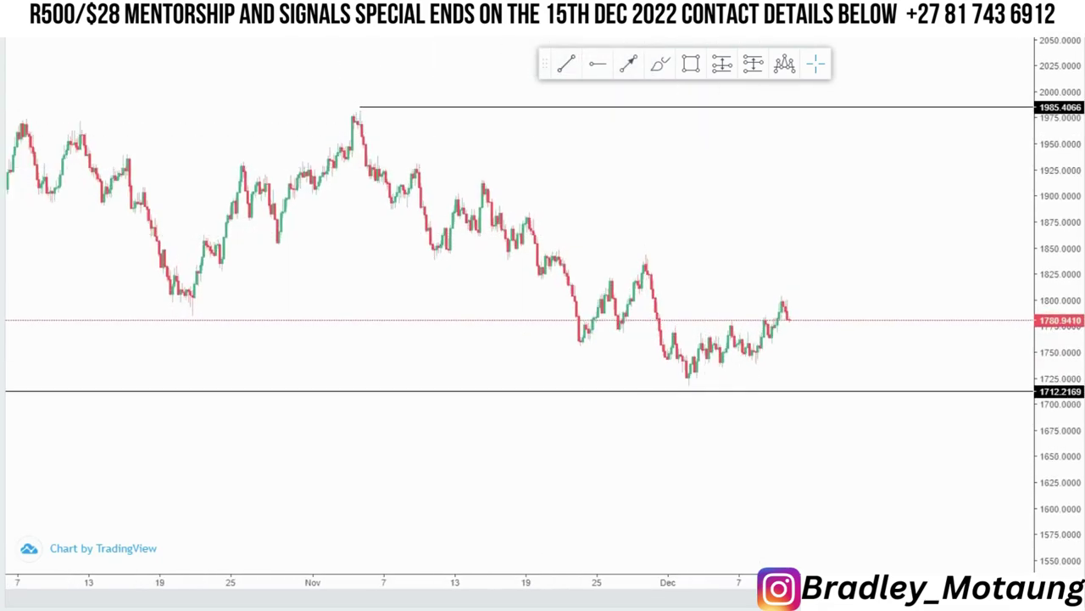
click(566, 63)
click(358, 111)
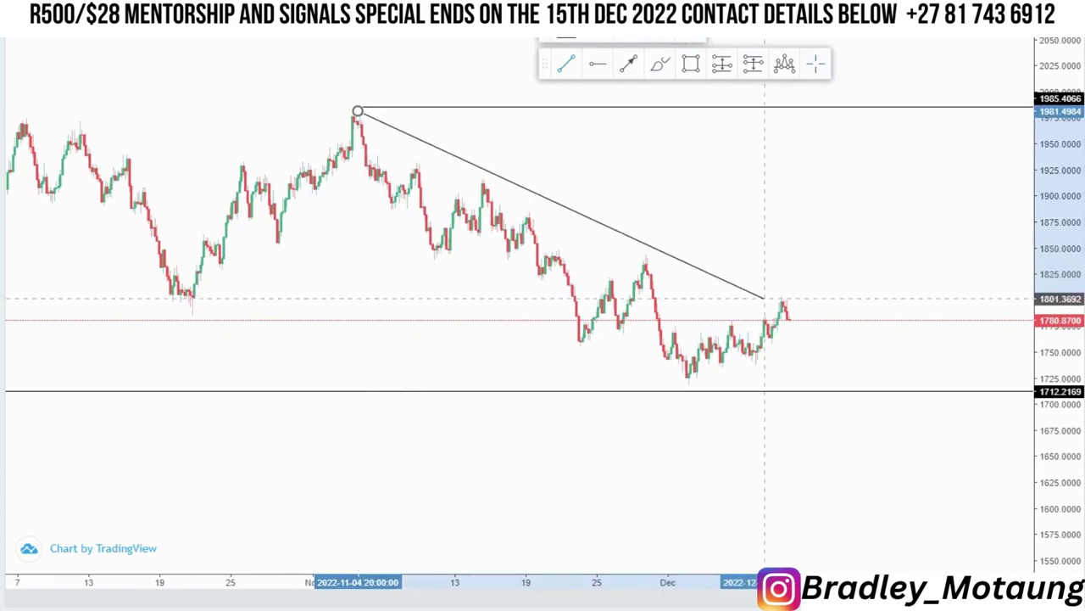
click(762, 312)
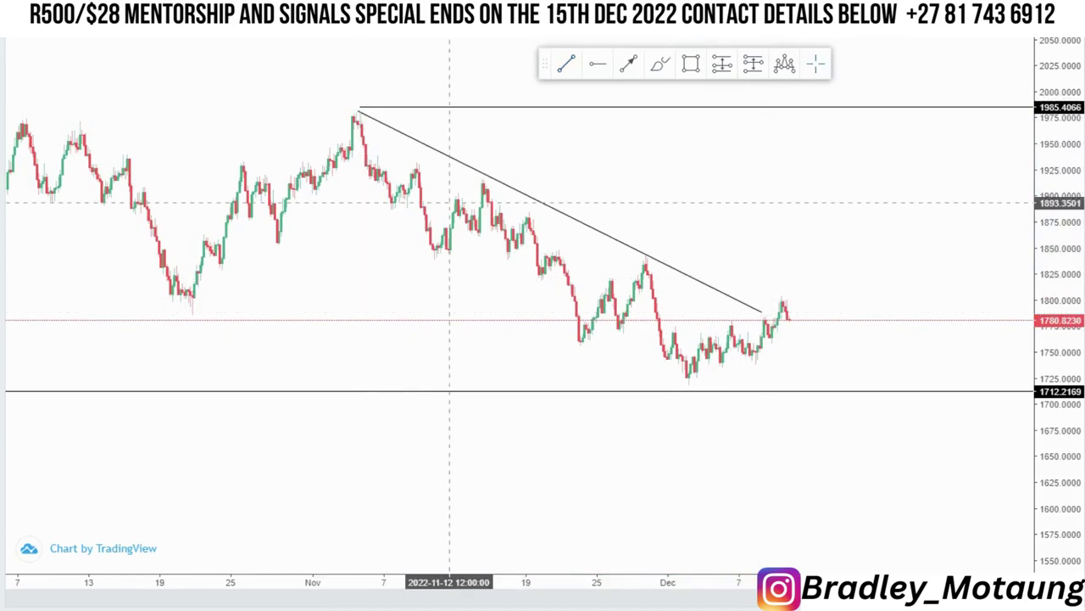
Draw a lower channel line from about 1900.25 on 29 October to about 1706.32, and extend the upper line to about 1783.74
click(286, 195)
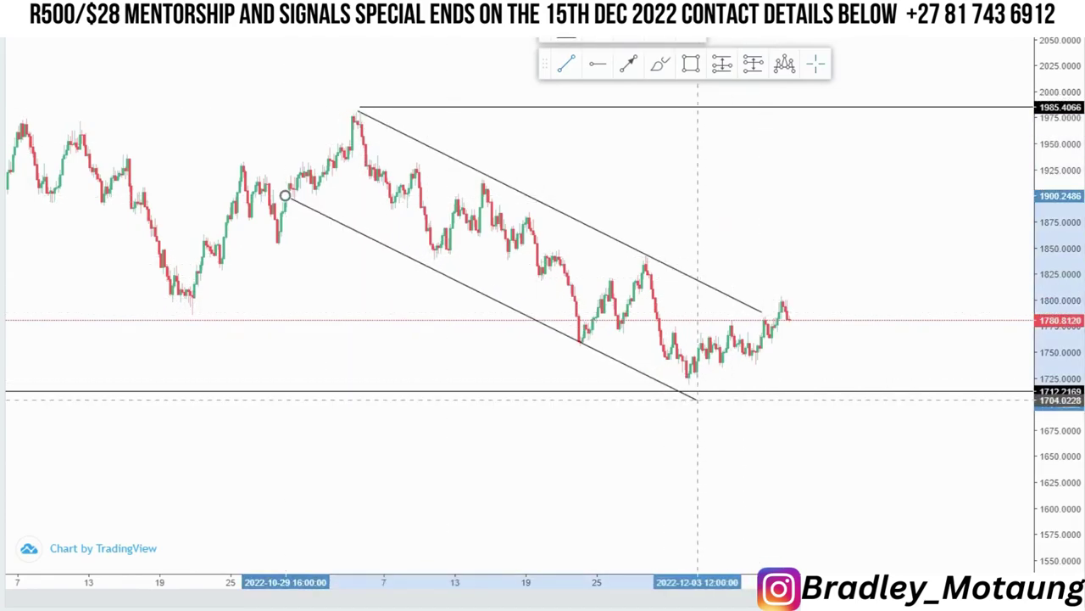
click(685, 397)
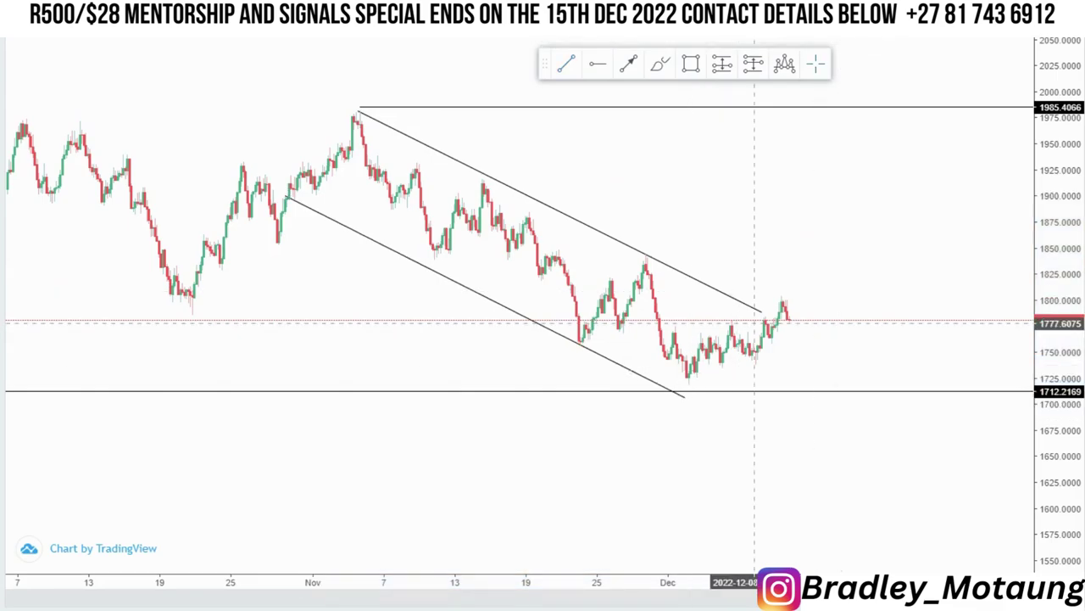
click(761, 313)
drag(765, 314, 773, 319)
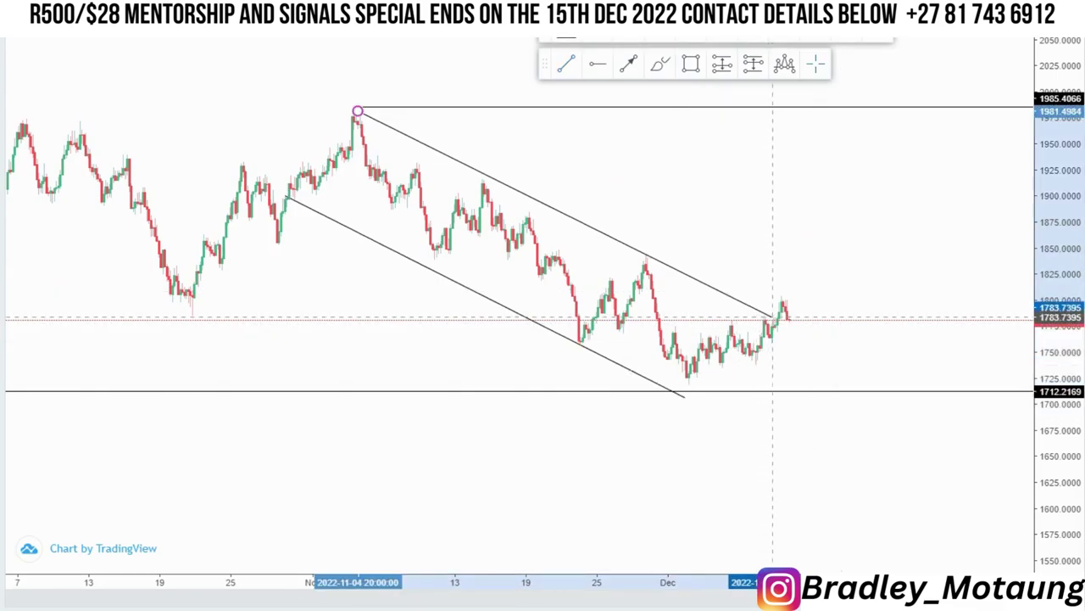
click(874, 351)
Circle the late-September low on the 1712.22 support ray with the brush
scroll(860, 452, down, 1)
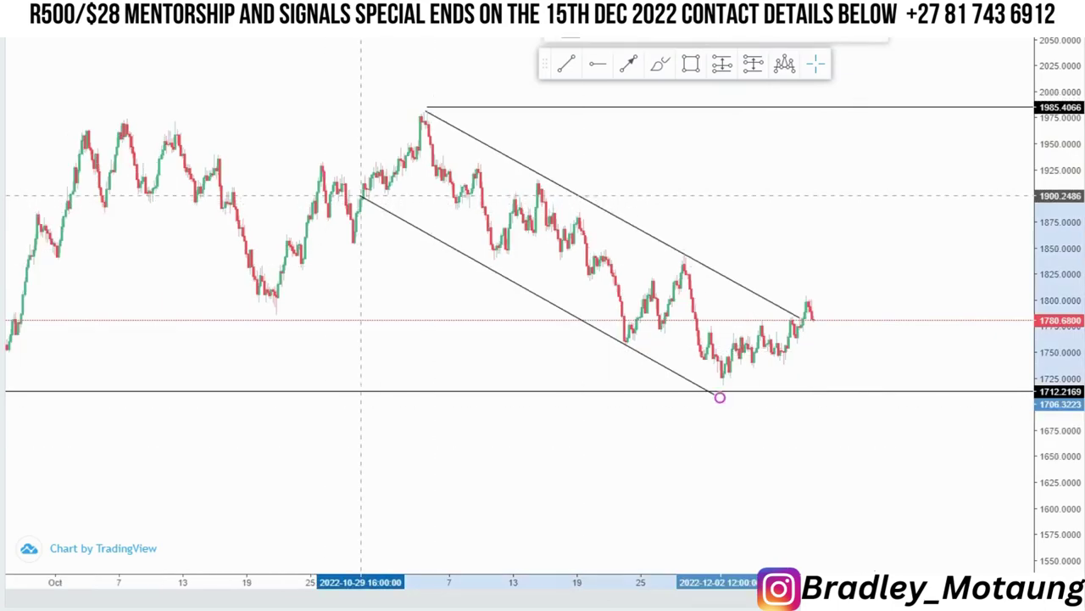
scroll(665, 463, down, 2)
scroll(664, 464, down, 2)
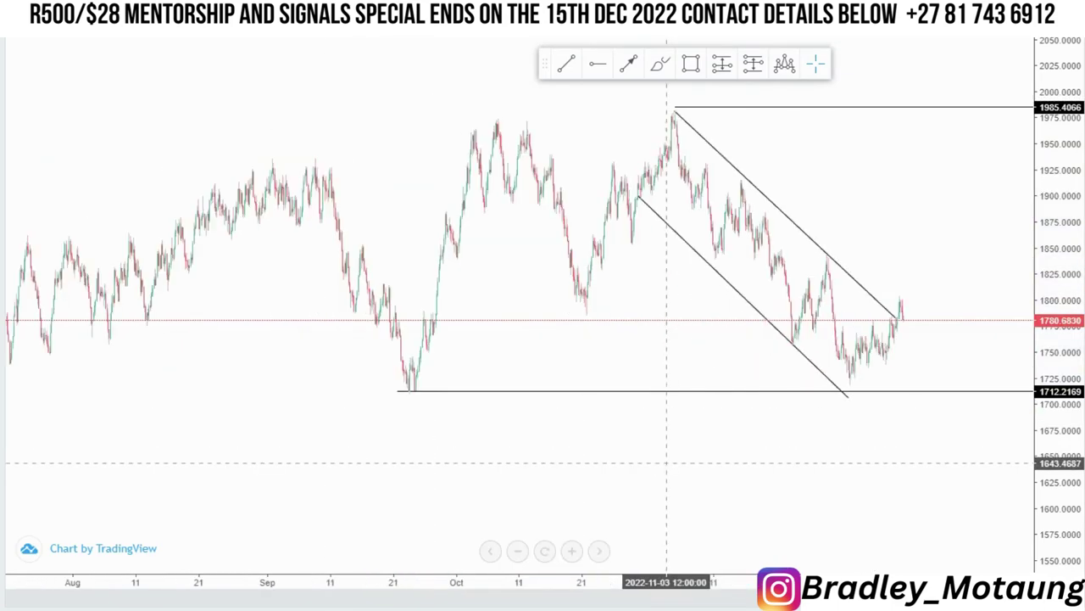
click(660, 63)
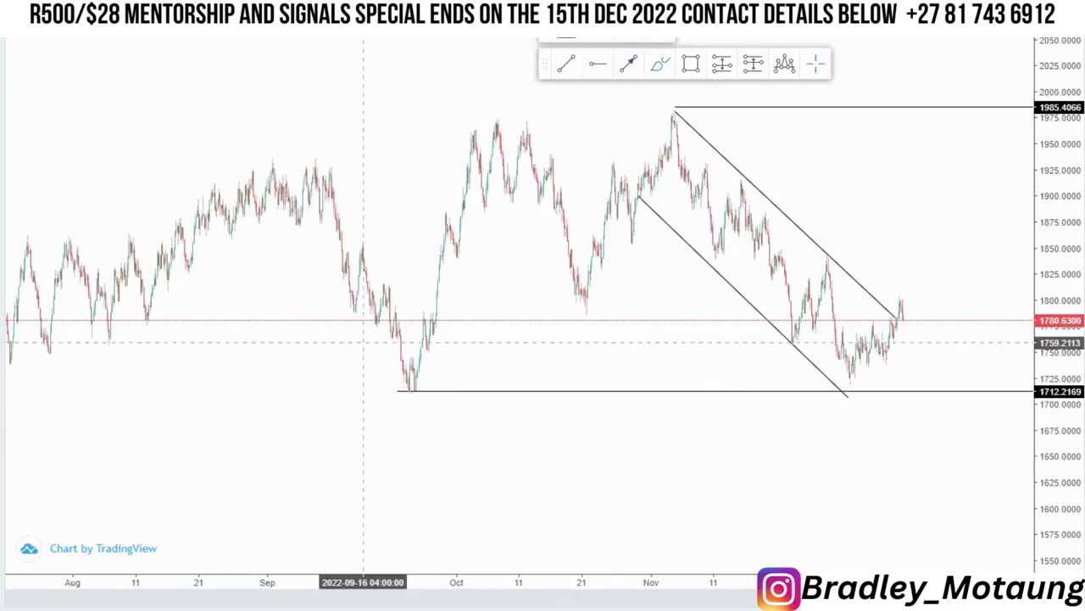
drag(420, 375, 394, 388)
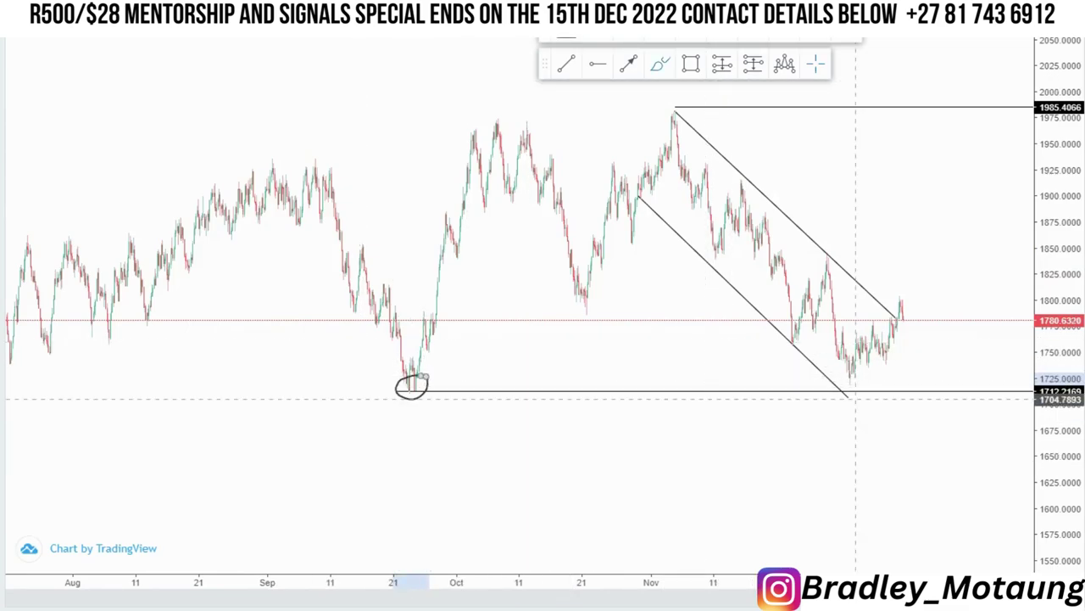
Sketch a projected price path dropping below the 1712.22 support and rebounding upward with the brush, and remove it
drag(903, 315, 904, 374)
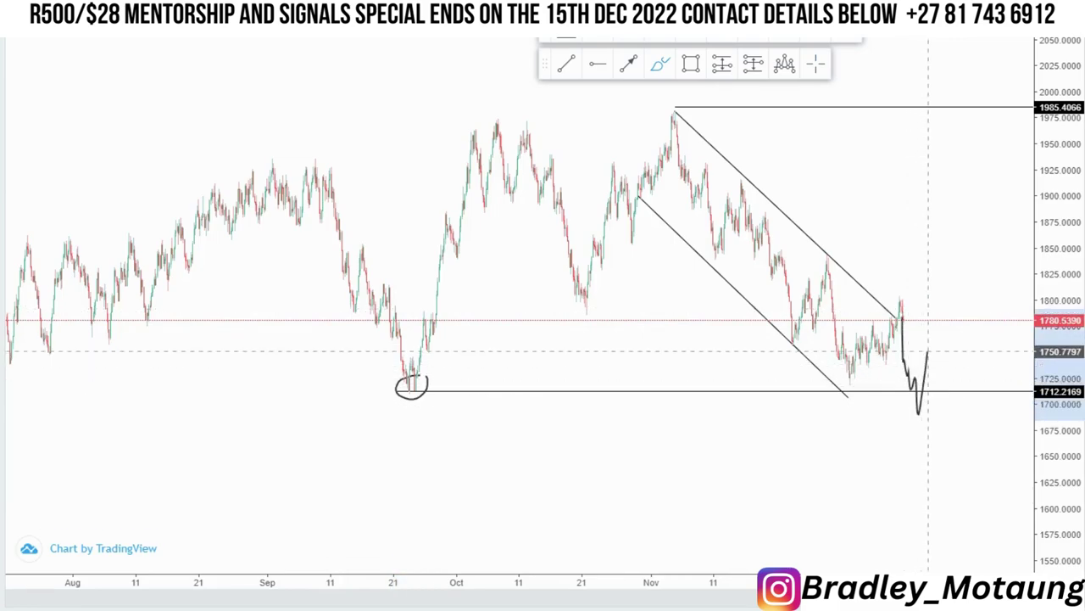
mouse_move(939, 366)
mouse_down()
mouse_move(948, 298)
mouse_move(1002, 187)
mouse_up()
click(816, 29)
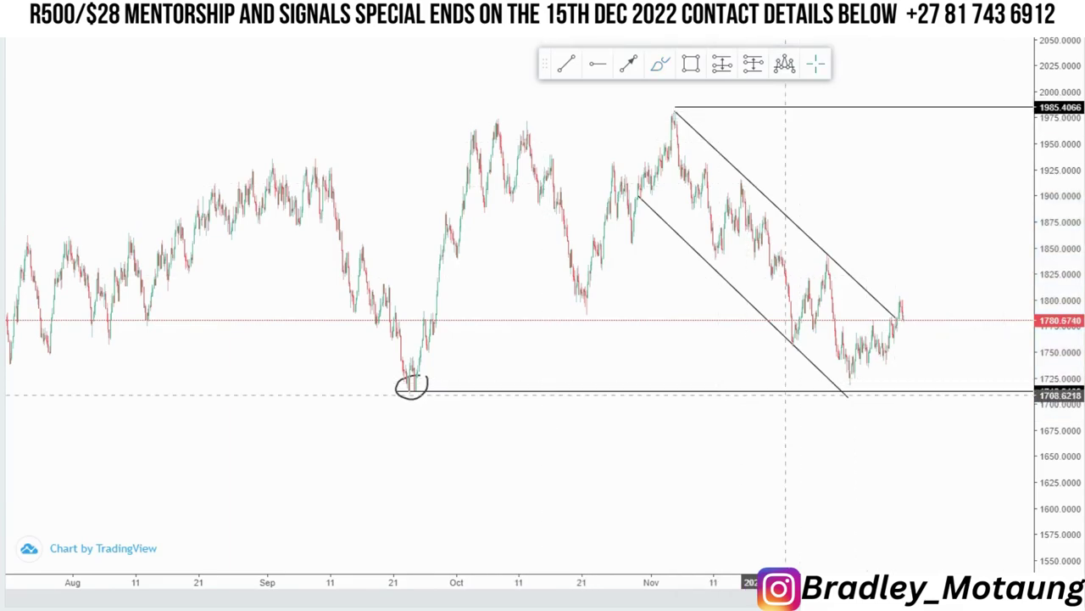
Draw a rising trend line from about 1760 on 1 December to about 1803 above the latest highs
scroll(786, 395, up, 3)
drag(1053, 453, 1053, 401)
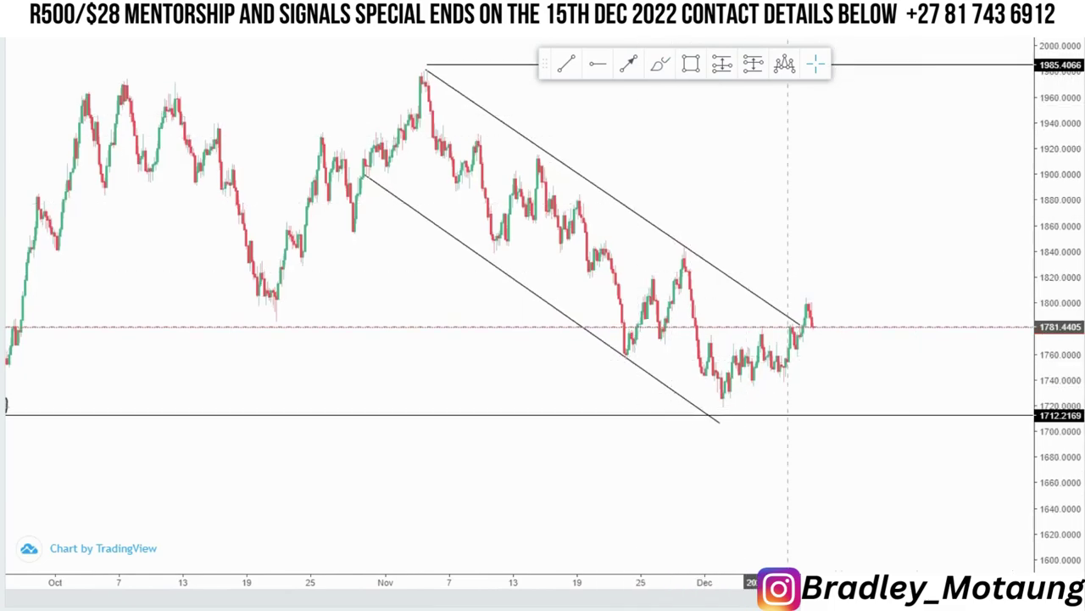
key(Escape)
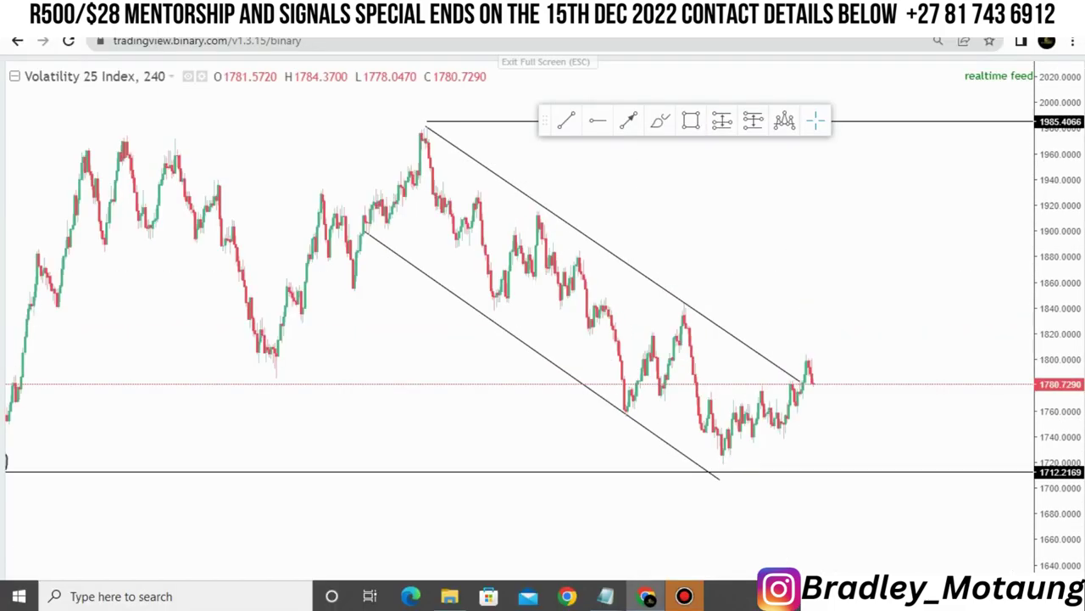
click(1023, 71)
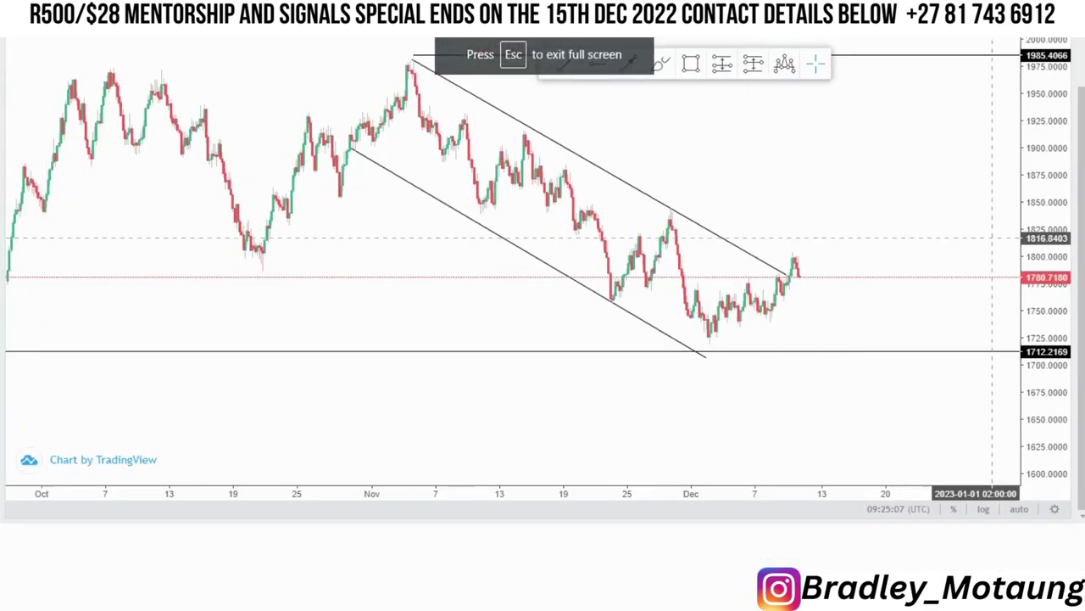
drag(1056, 246, 1056, 316)
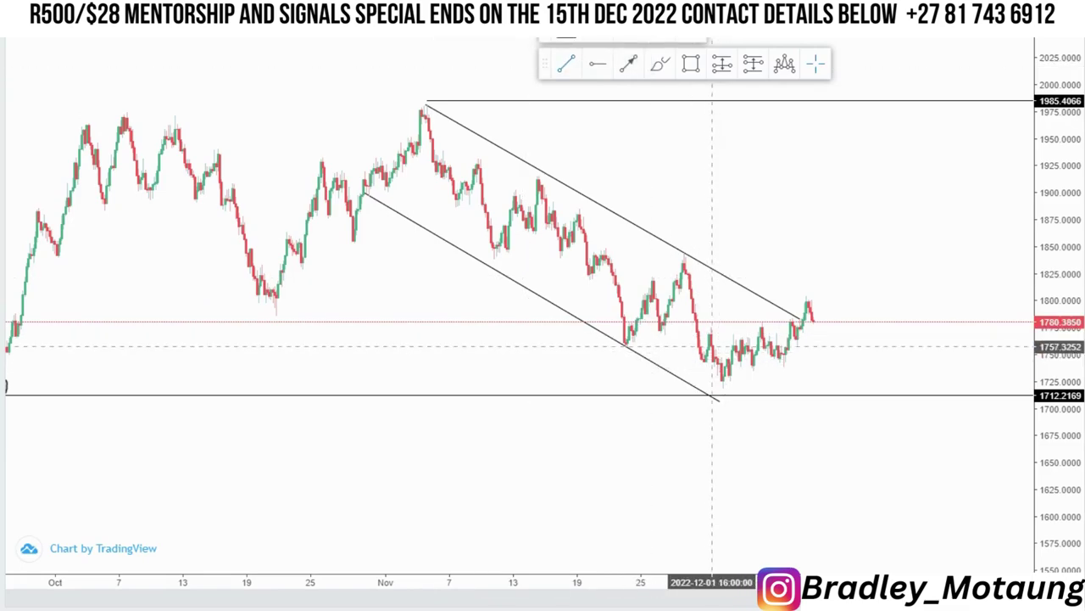
click(710, 344)
click(810, 297)
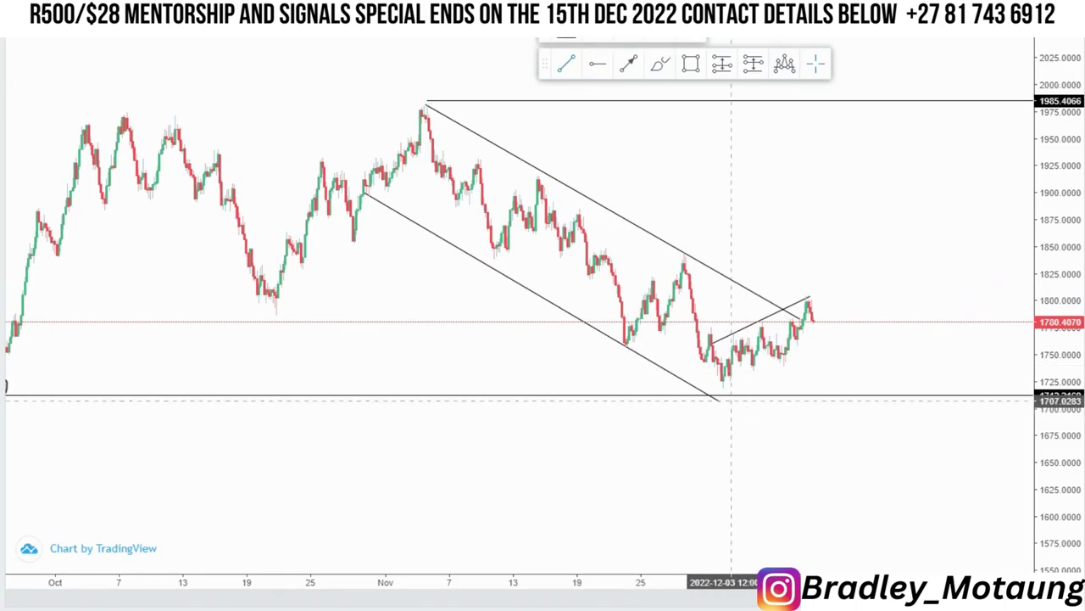
Draw a rising lower channel line from the 2 December low at about 1719.60 to about 1755.11
click(721, 389)
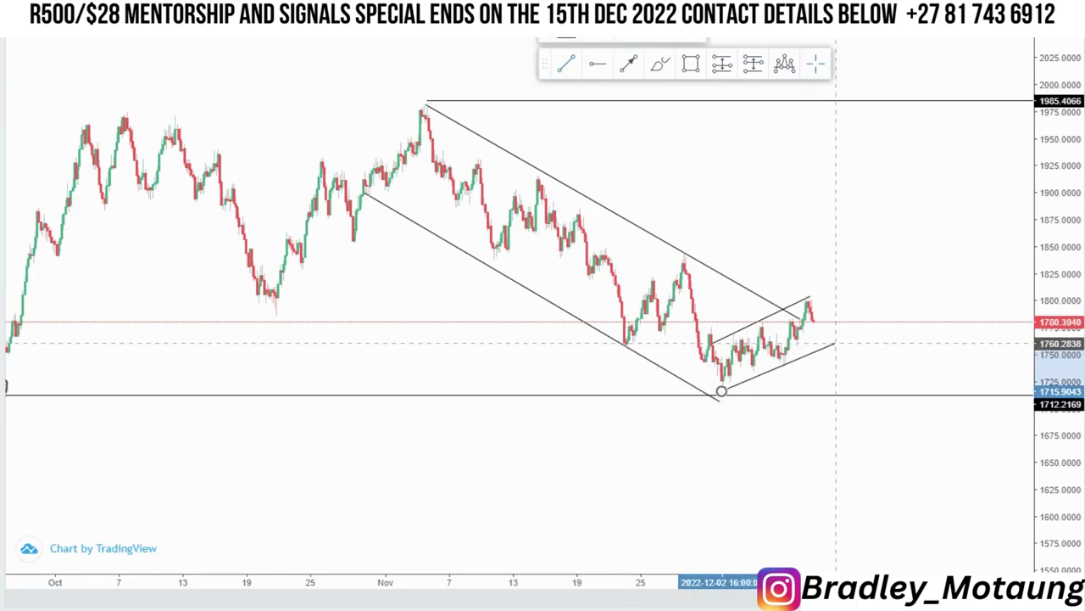
click(836, 343)
drag(720, 391, 724, 387)
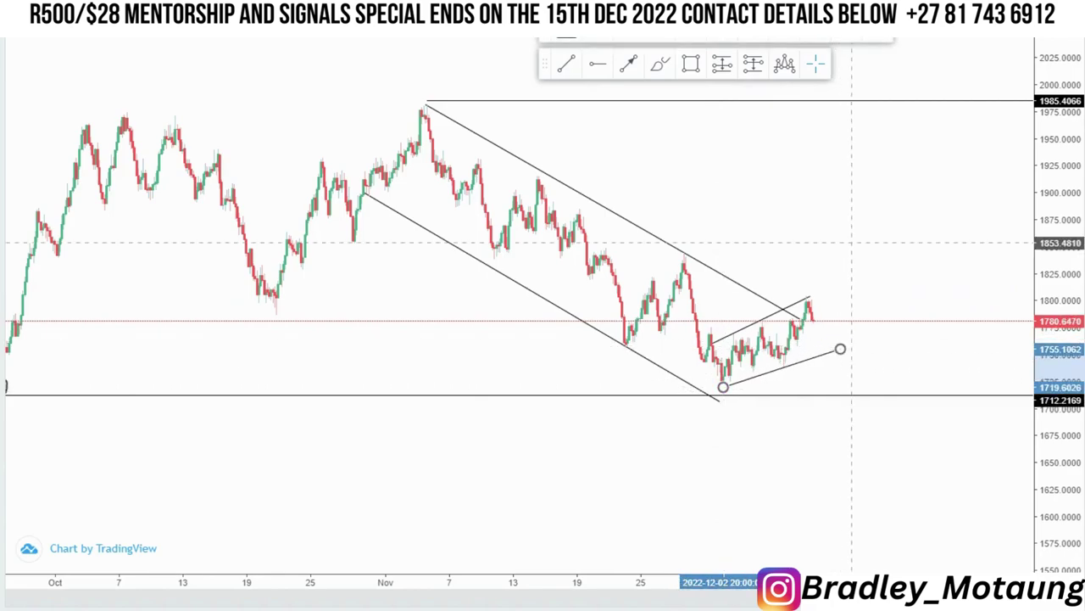
Mark the descending channel and the small ascending channel with brush arcs, deleting each arc
click(660, 64)
mouse_move(528, 125)
mouse_down()
mouse_move(387, 176)
mouse_move(538, 331)
mouse_up()
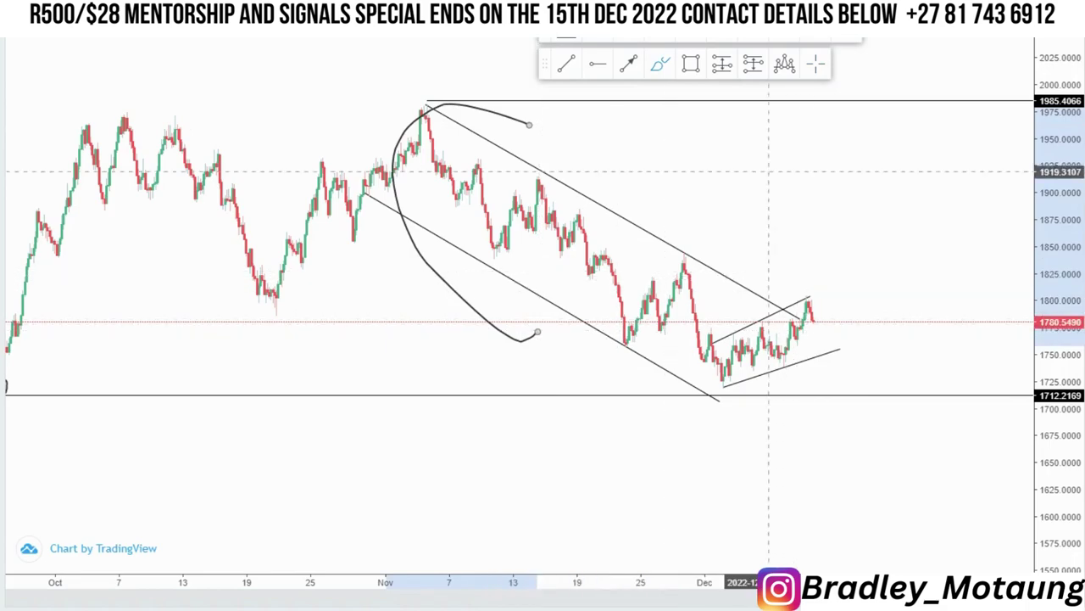
key(Delete)
mouse_move(794, 286)
mouse_down()
mouse_move(704, 309)
mouse_move(780, 381)
mouse_up()
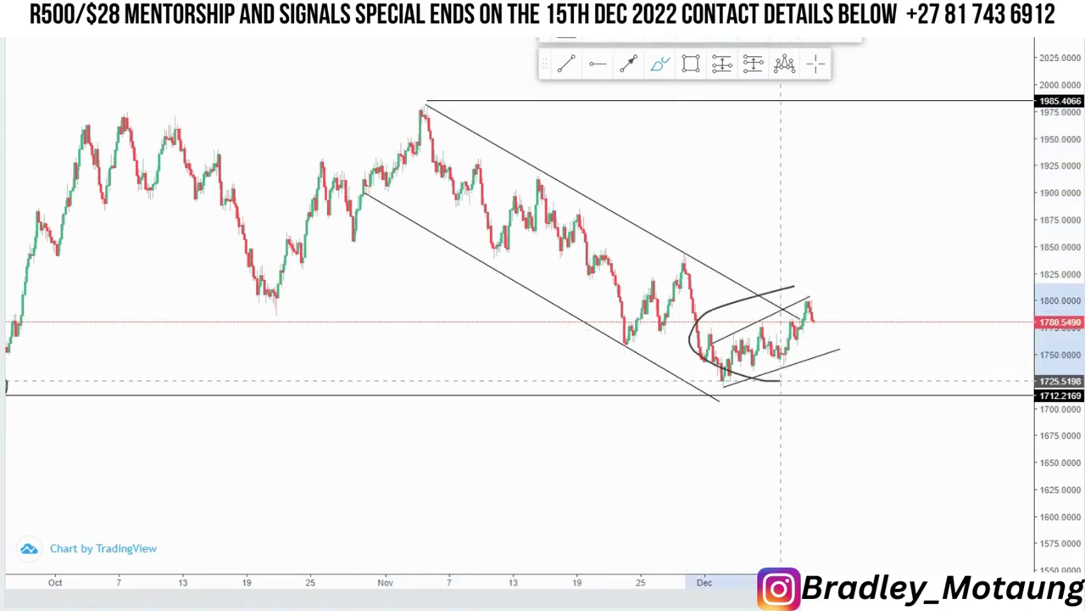
key(Delete)
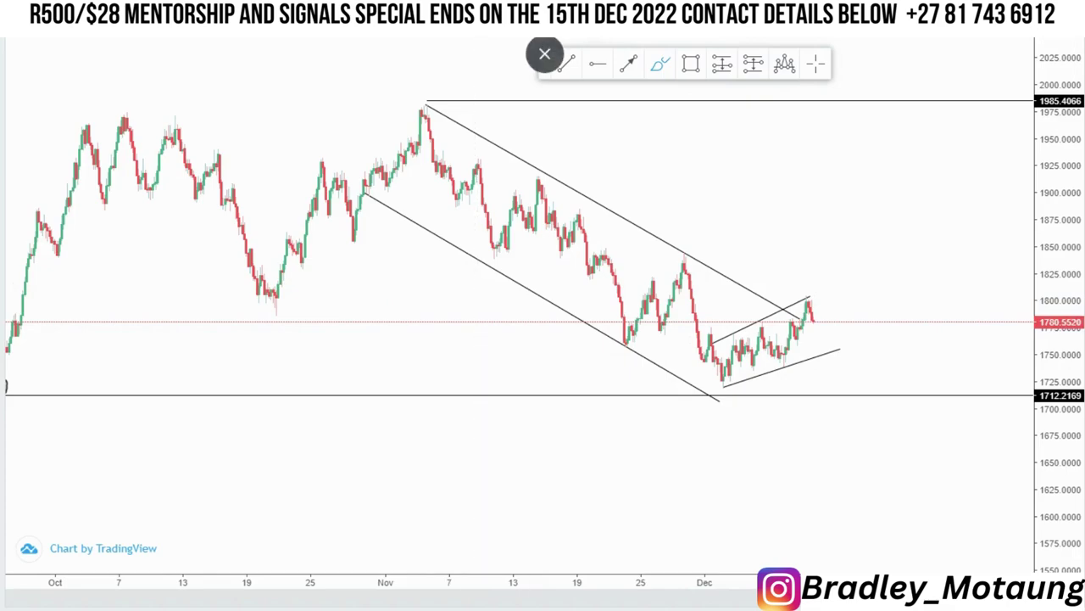
Switch the Volatility 25 Index chart to the 1-hour timeframe and show it full screen
click(544, 54)
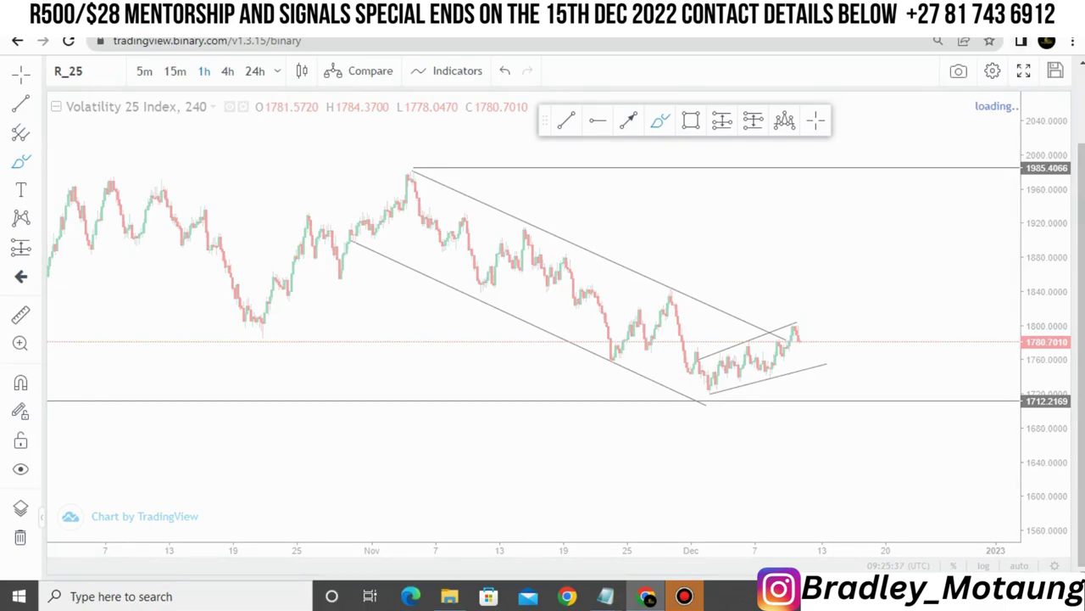
click(1024, 71)
scroll(758, 156, up, 5)
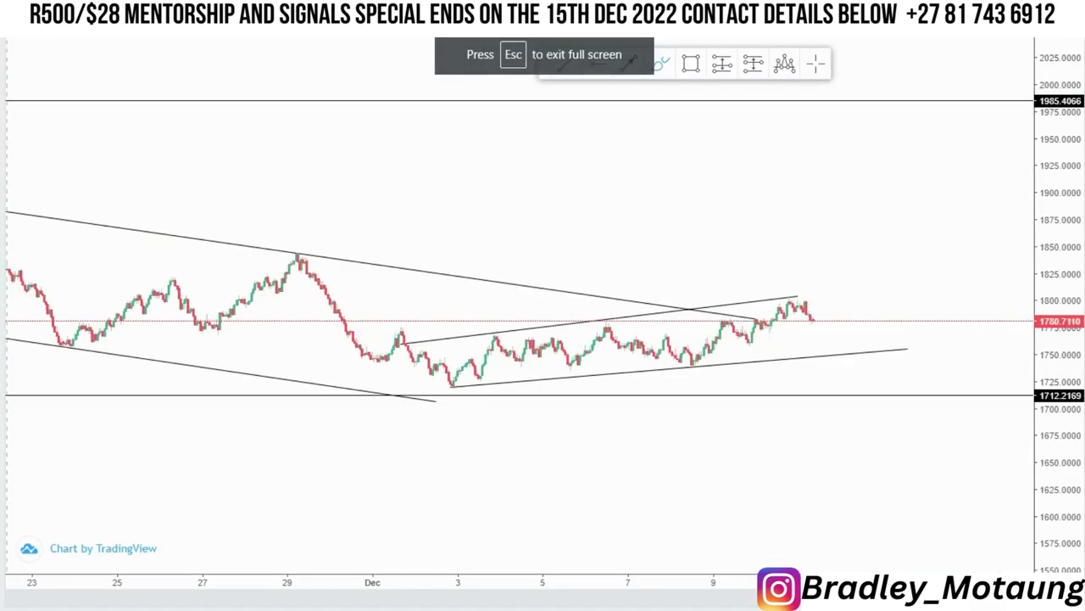
Place a horizontal ray at about 1786.17 from the 21 October low
scroll(758, 156, down, 4)
scroll(798, 208, down, 3)
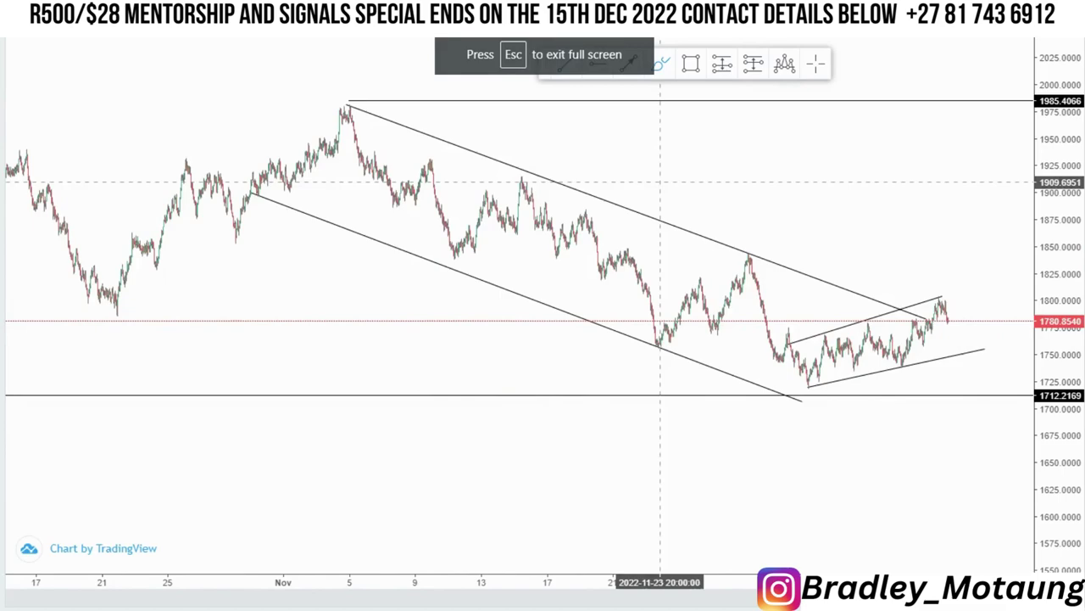
scroll(644, 318, down, 2)
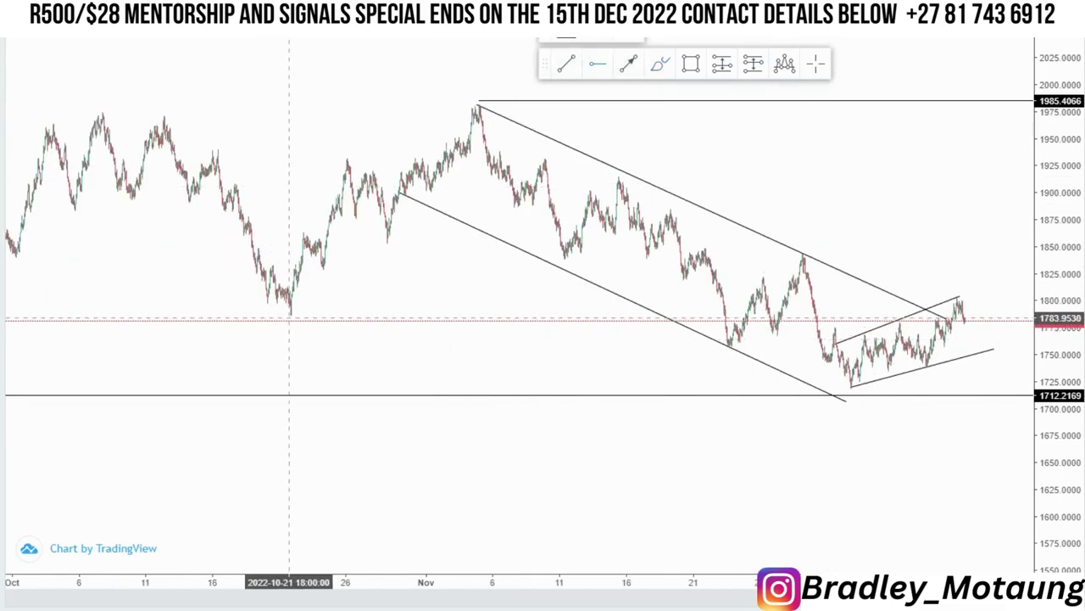
click(289, 315)
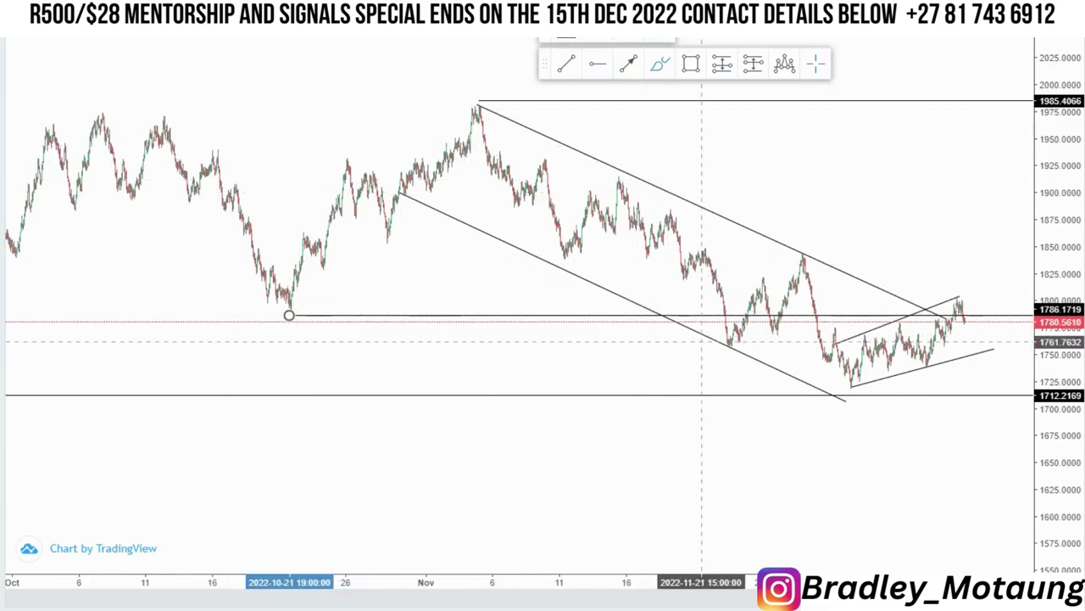
Circle the 21 October low and the latest price on the 1786.17 ray, and sketch a projected rise to about 1959
scroll(866, 365, up, 1)
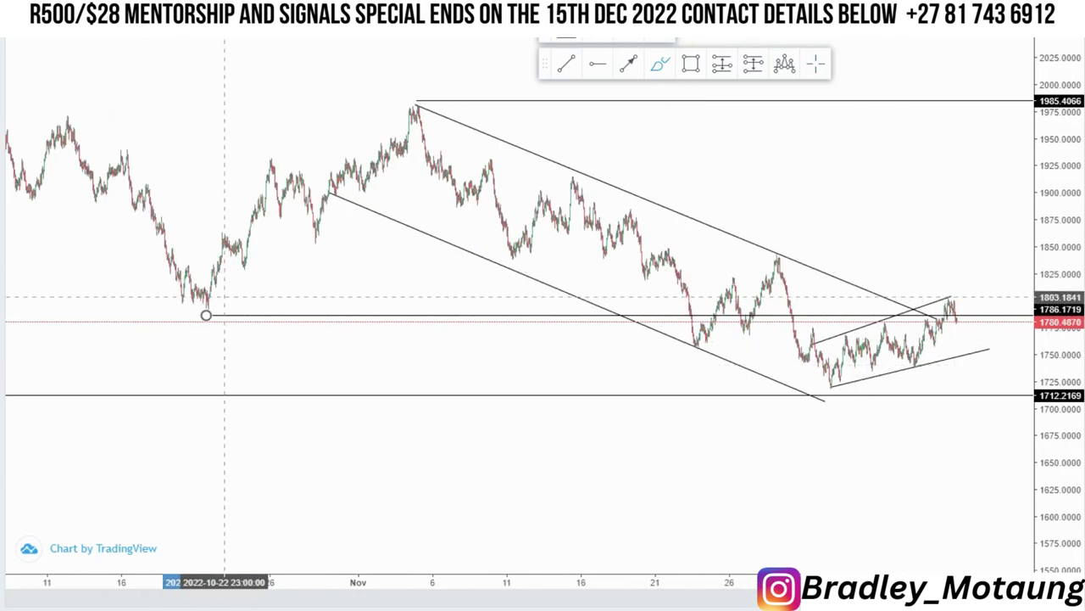
drag(221, 294, 186, 306)
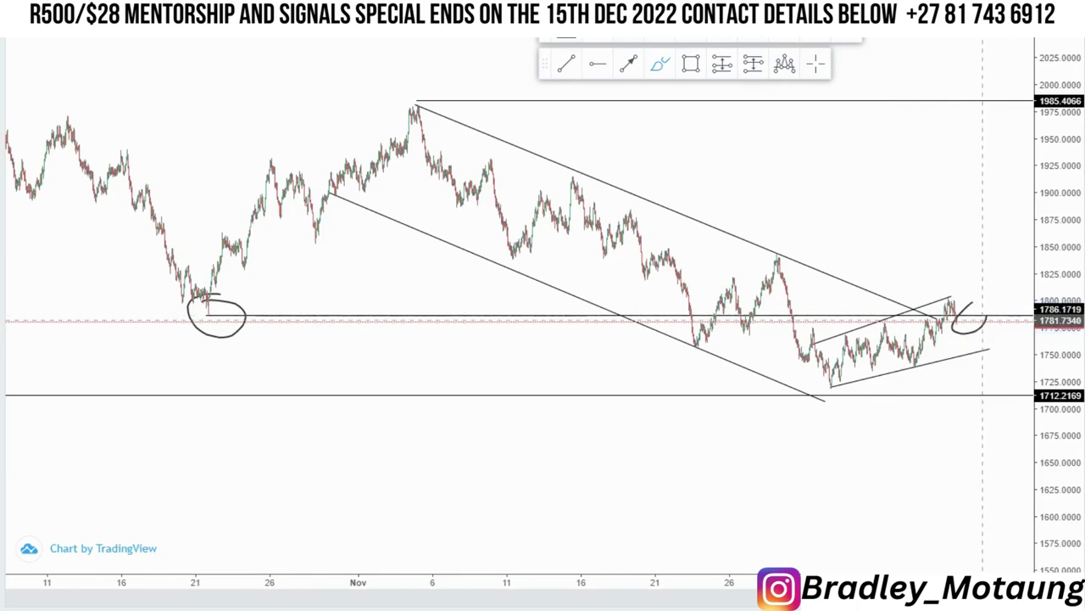
drag(984, 321, 1024, 129)
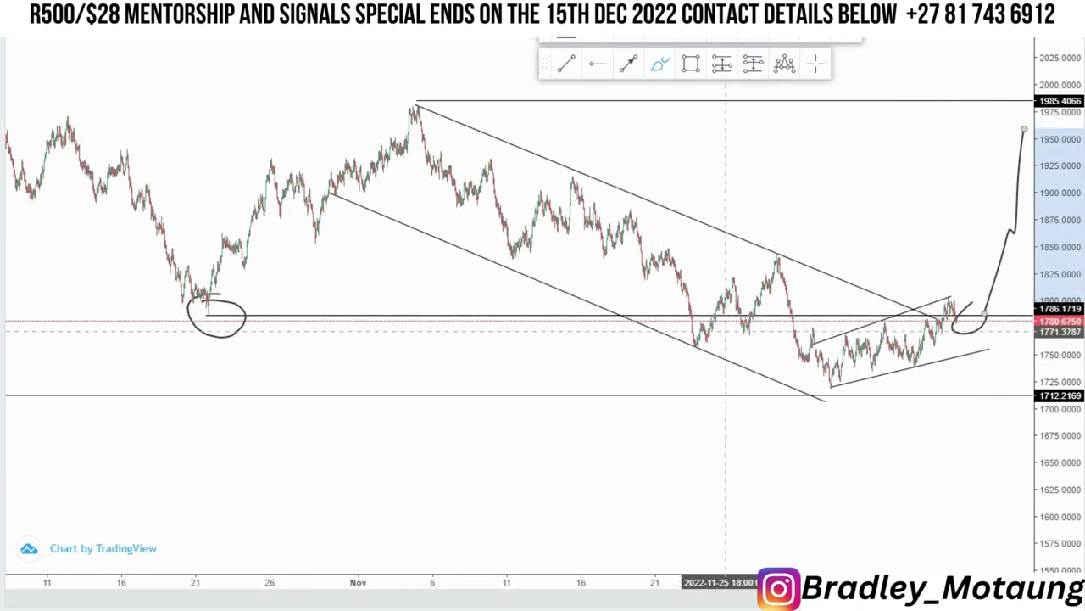
Trace the rounded early-December bottom with the brush, and delete it together with the circles and the projected rise
mouse_move(734, 302)
mouse_down()
mouse_move(825, 390)
mouse_move(891, 315)
mouse_up()
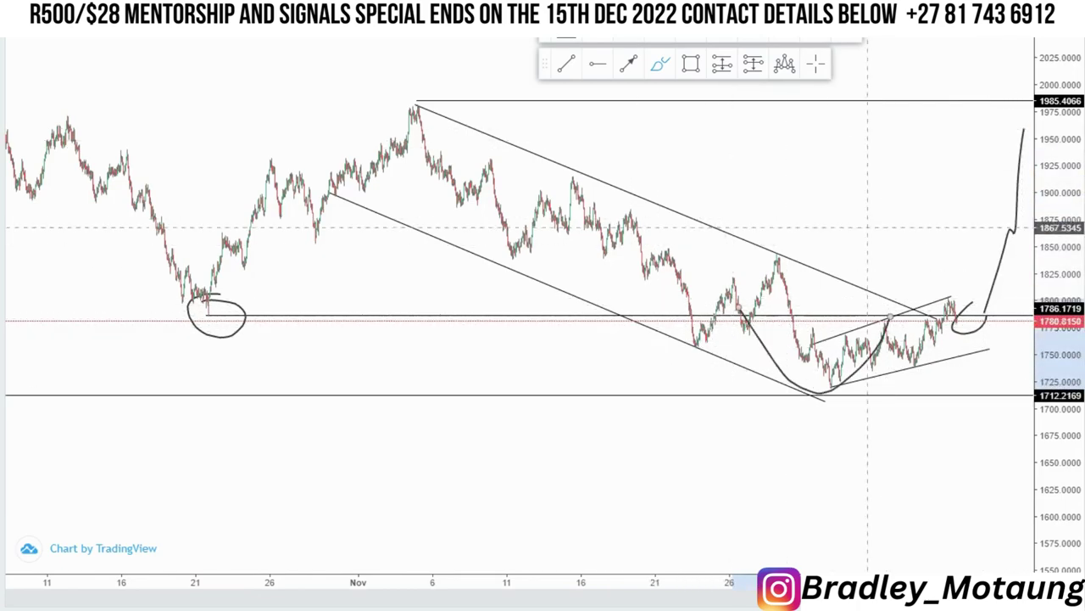
key(Delete)
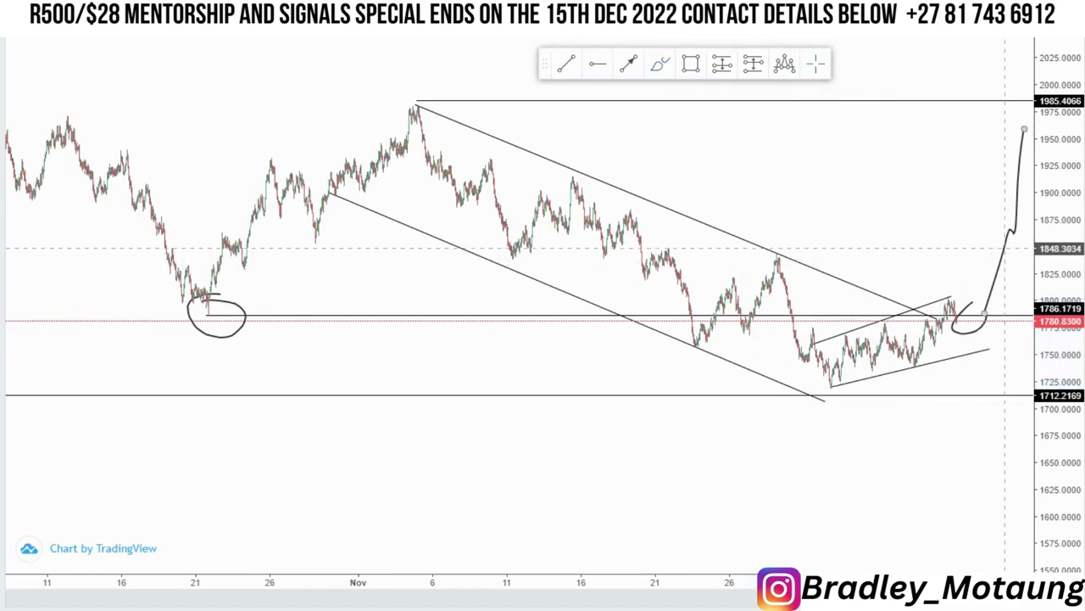
click(1004, 249)
key(Delete)
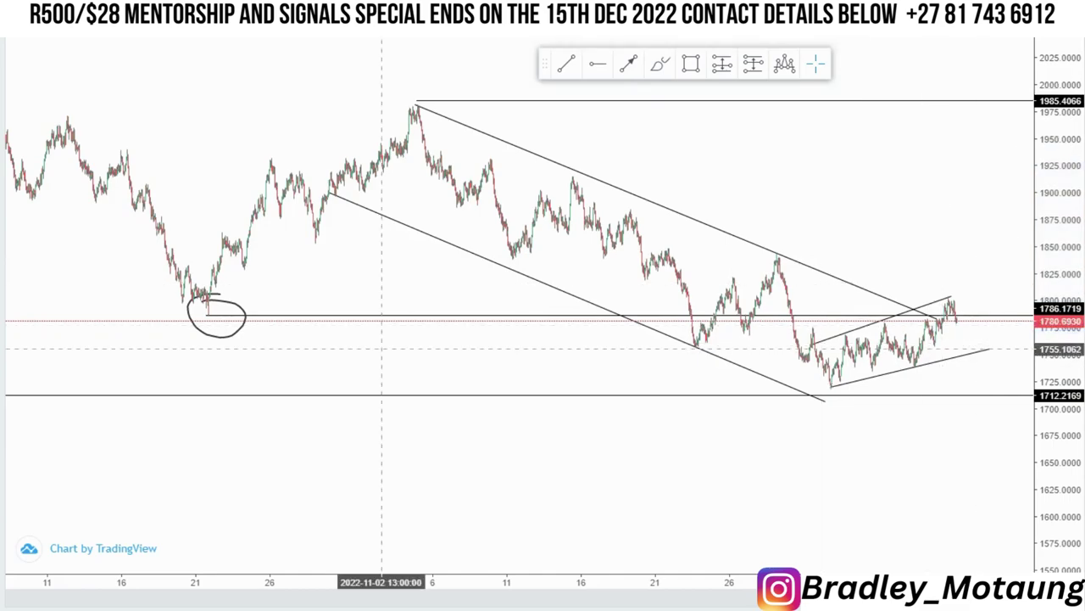
key(Delete)
Adjust the ascending channel's upper line to run from about 1774 on 1 December to about 1808 beyond the latest high
scroll(219, 300, up, 5)
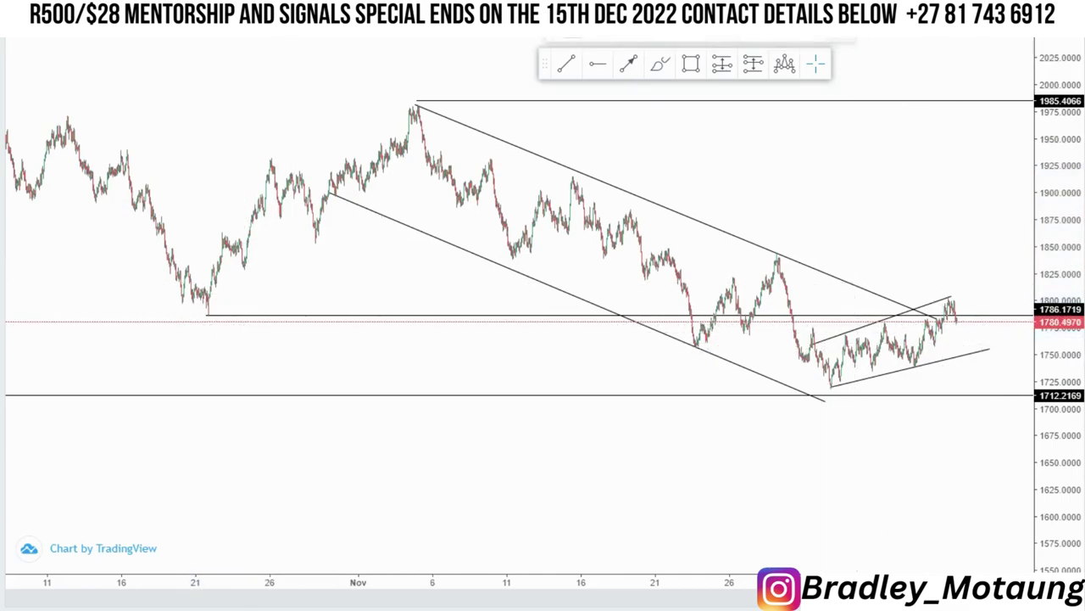
scroll(938, 423, up, 3)
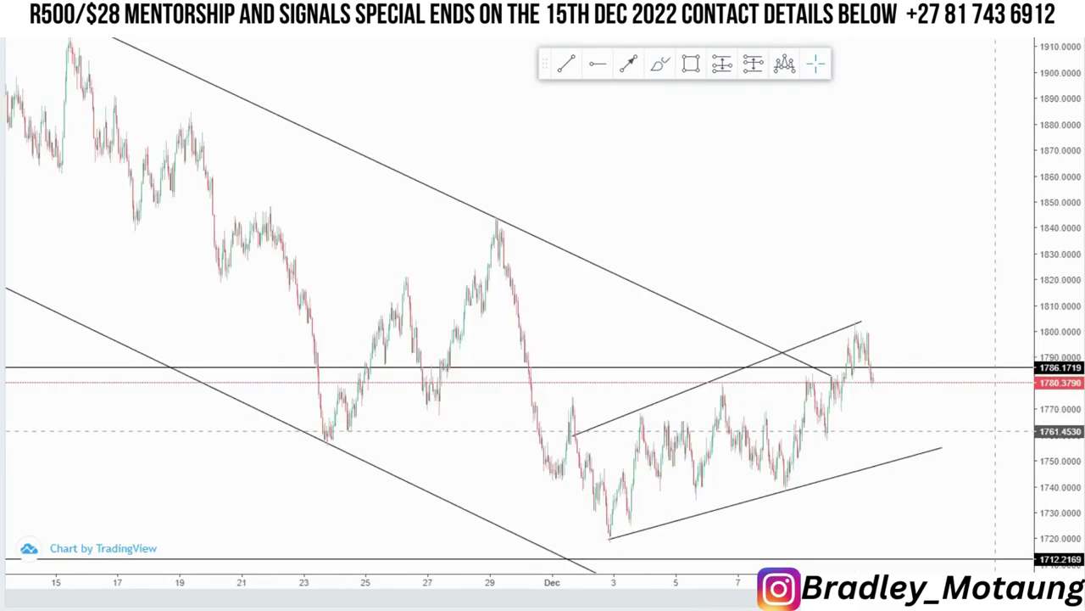
drag(937, 409, 923, 337)
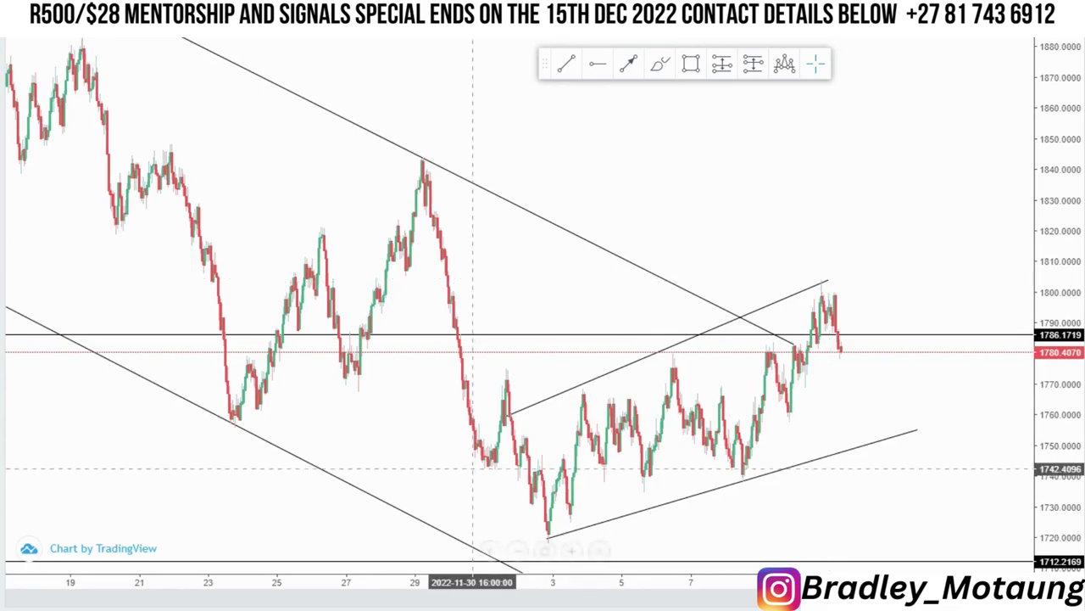
drag(1060, 322, 1060, 419)
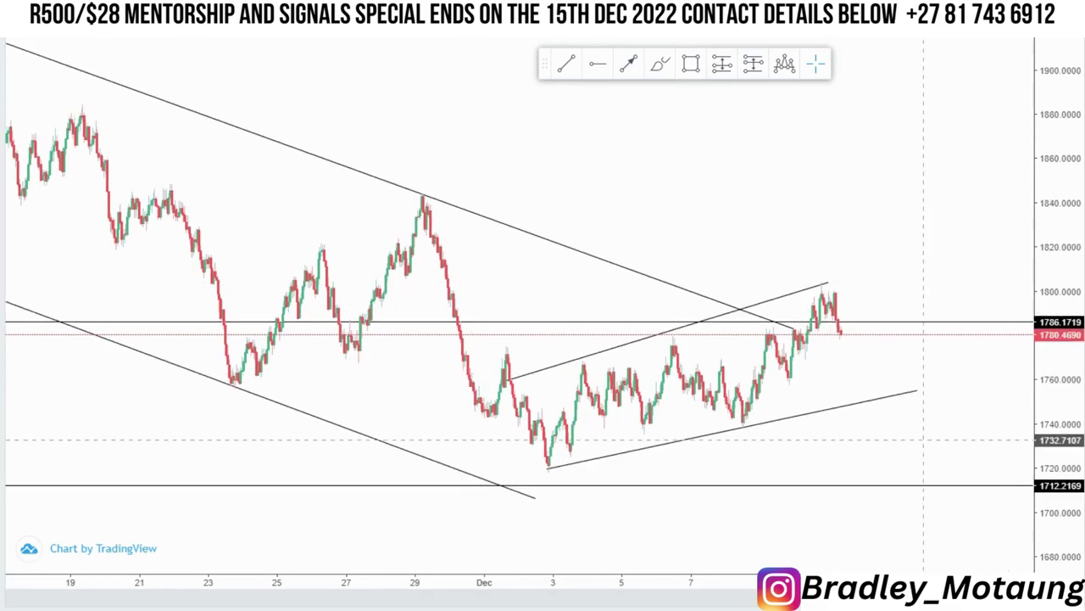
drag(920, 428, 913, 367)
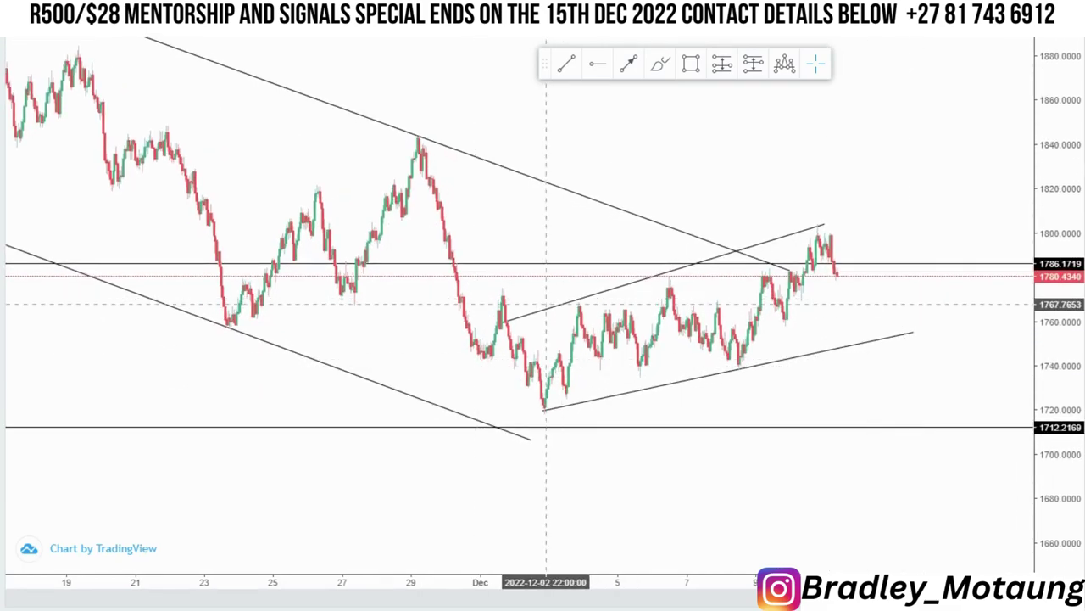
drag(506, 321, 497, 291)
drag(824, 225, 865, 214)
click(875, 219)
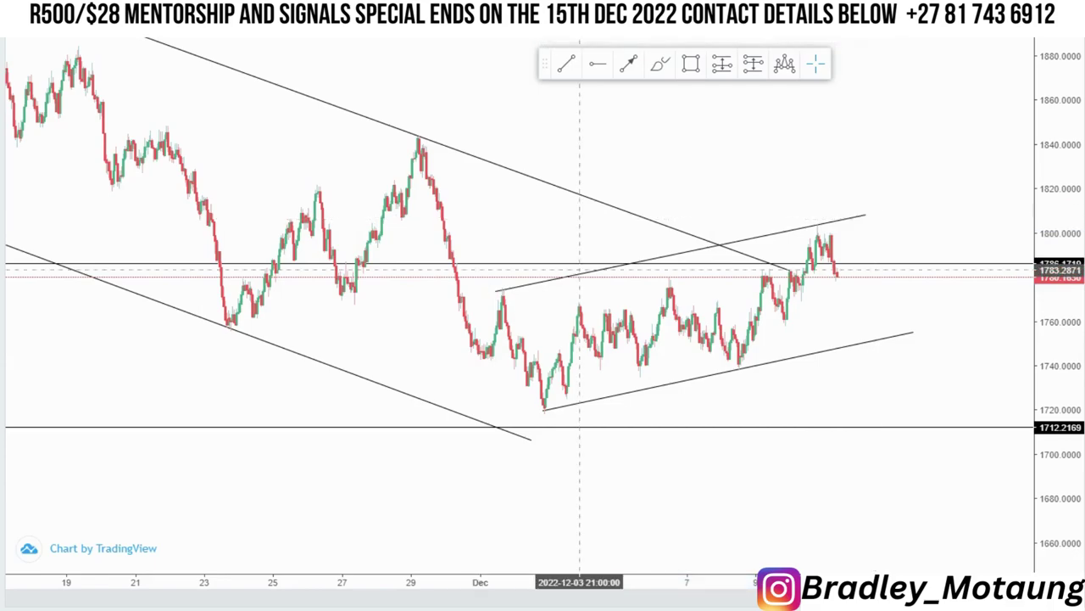
Delete the 1786.17 horizontal ray and shorten the descending channel's upper line to end at about 1808 on 5 December
click(550, 264)
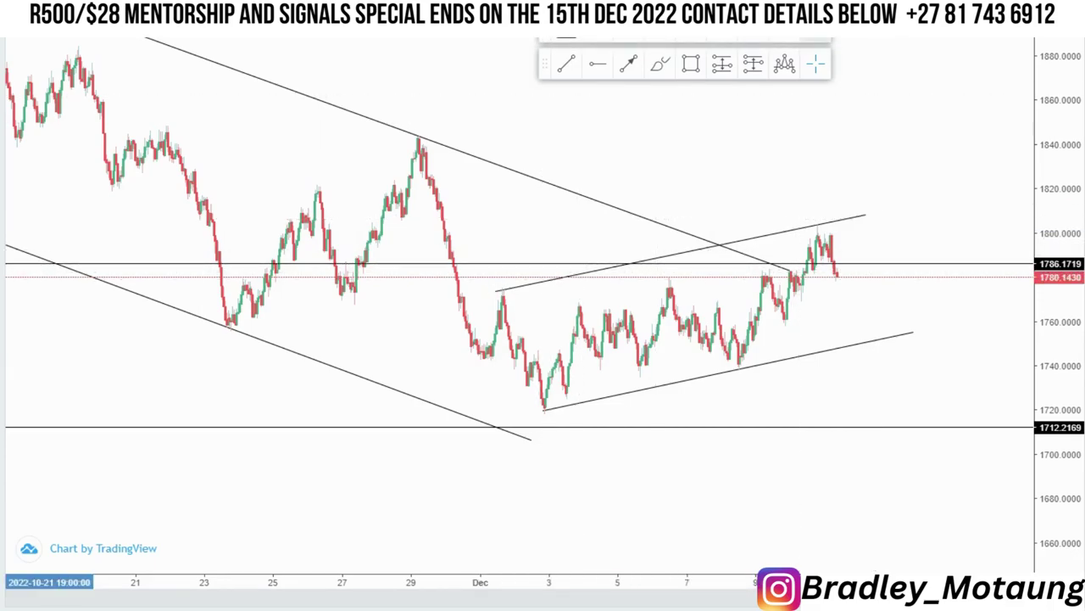
click(816, 33)
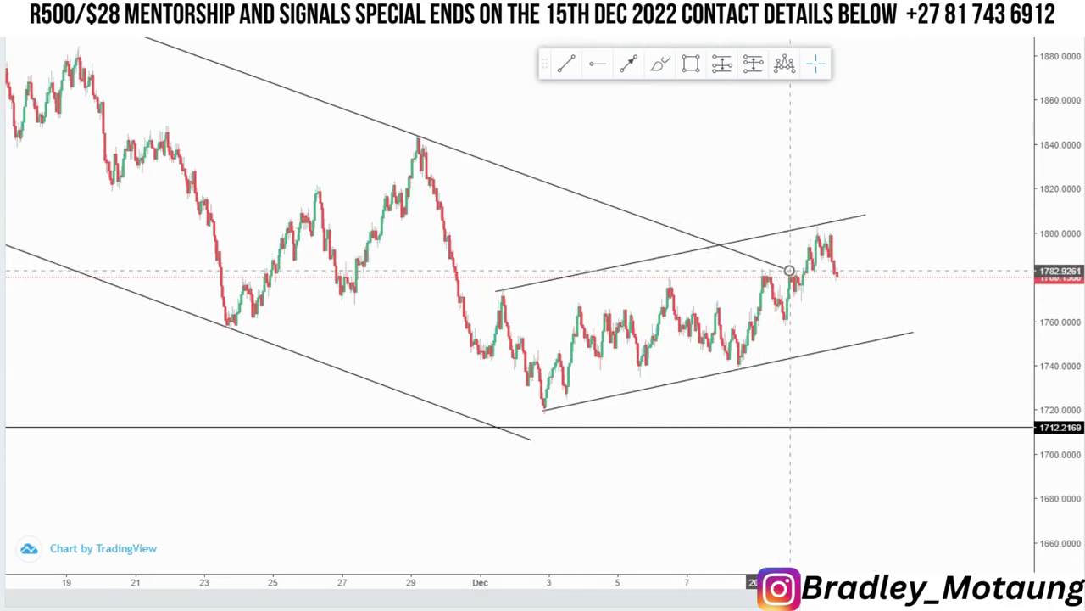
drag(789, 271, 640, 214)
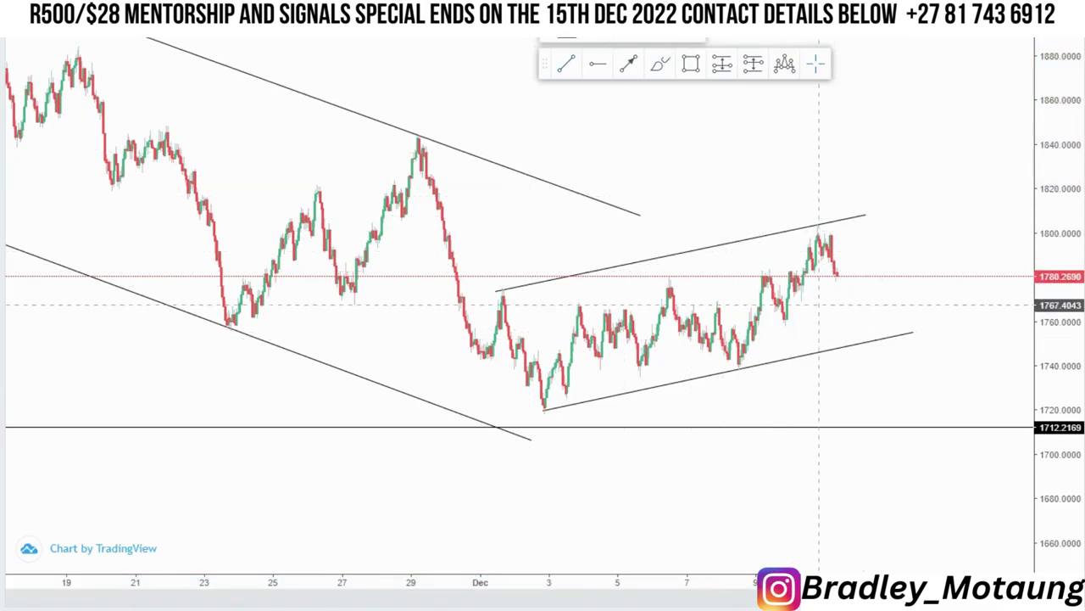
Draw a steeper inner ascending channel, upper line from about 1758 to the latest high near 1803, lower line from about 1738.5 to 1785
click(719, 325)
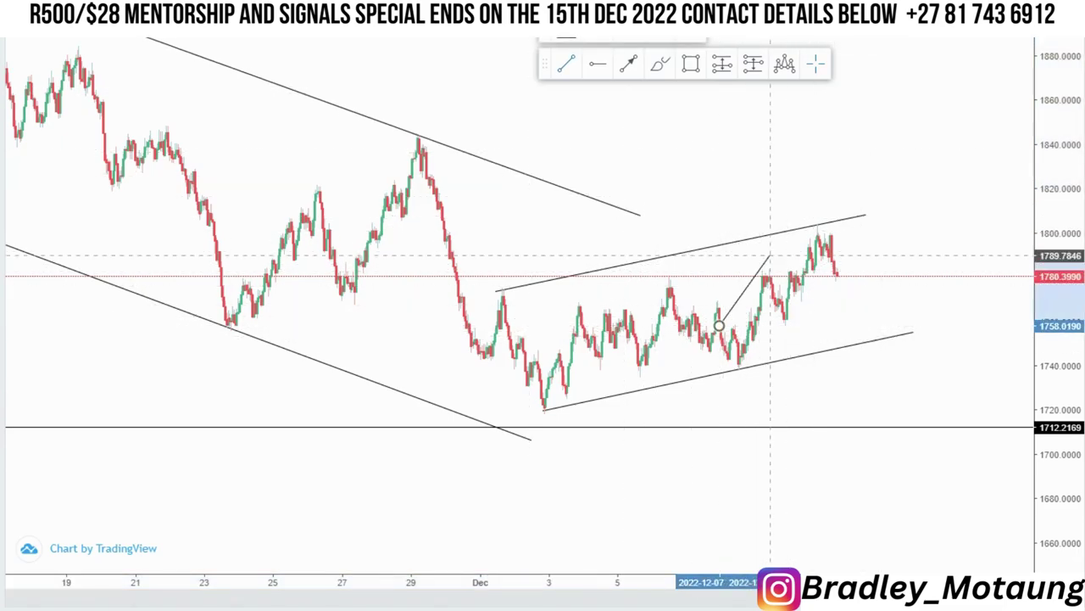
click(817, 226)
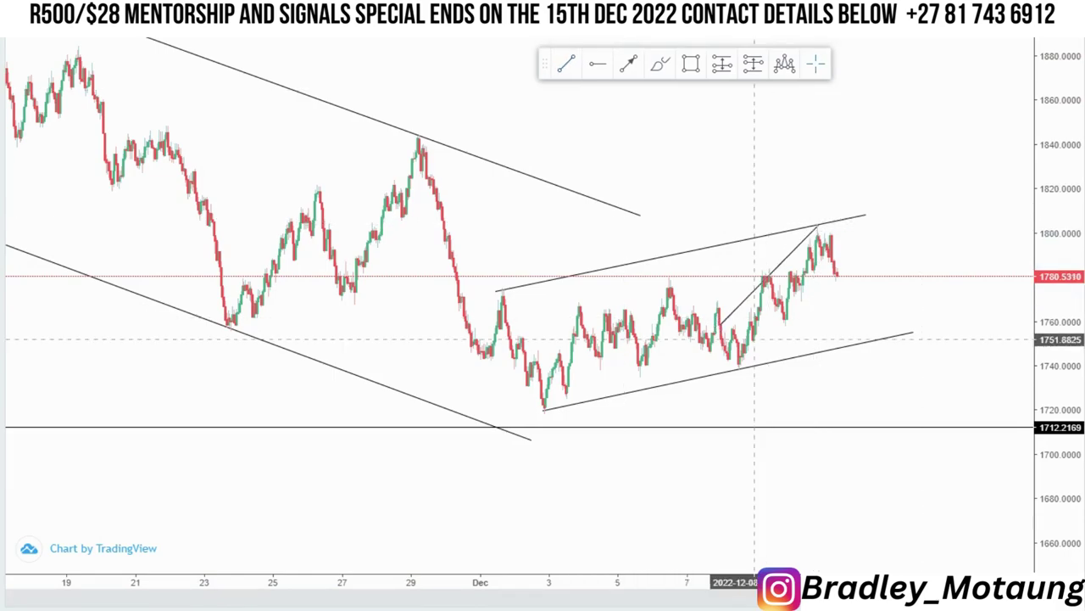
key(alt+t)
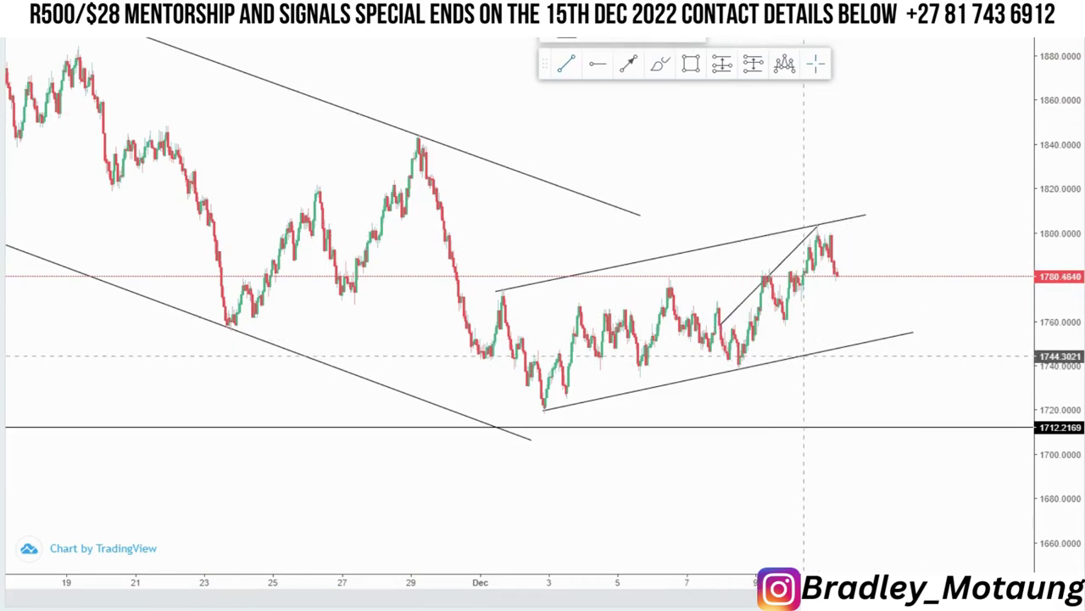
click(746, 368)
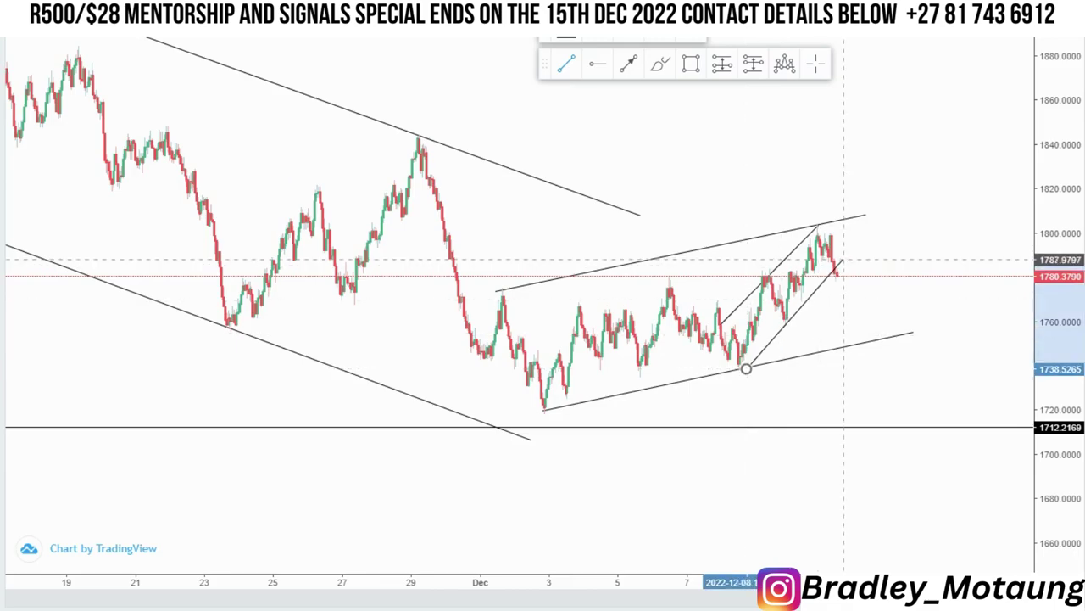
click(831, 265)
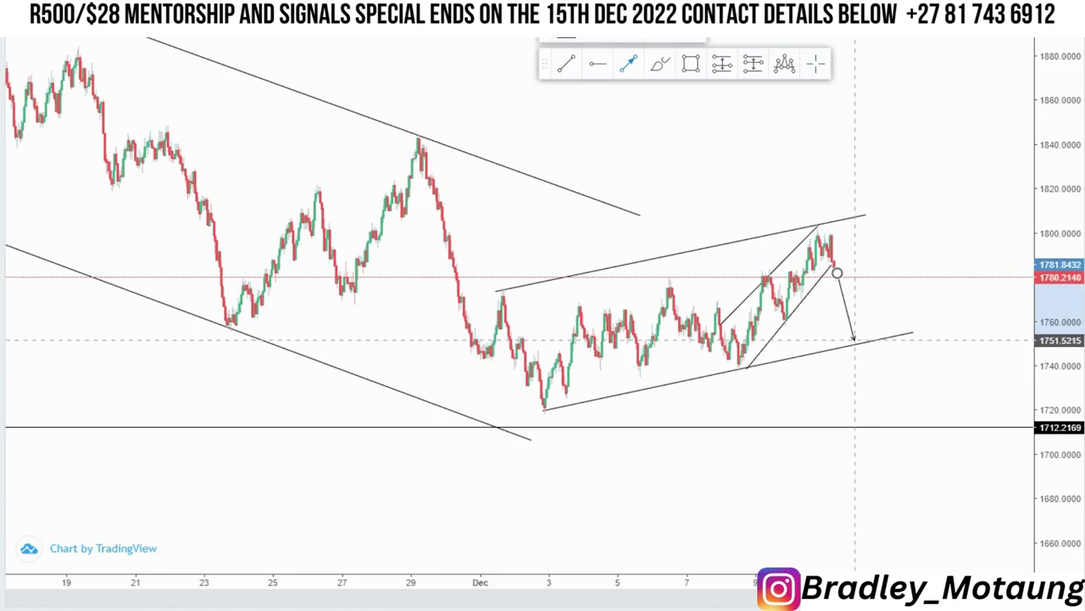
Mark a projected drop to the larger channel's lower line at about 1751, and sketch alternative paths down to about 1711 and up to 1806
click(854, 339)
drag(920, 386, 890, 390)
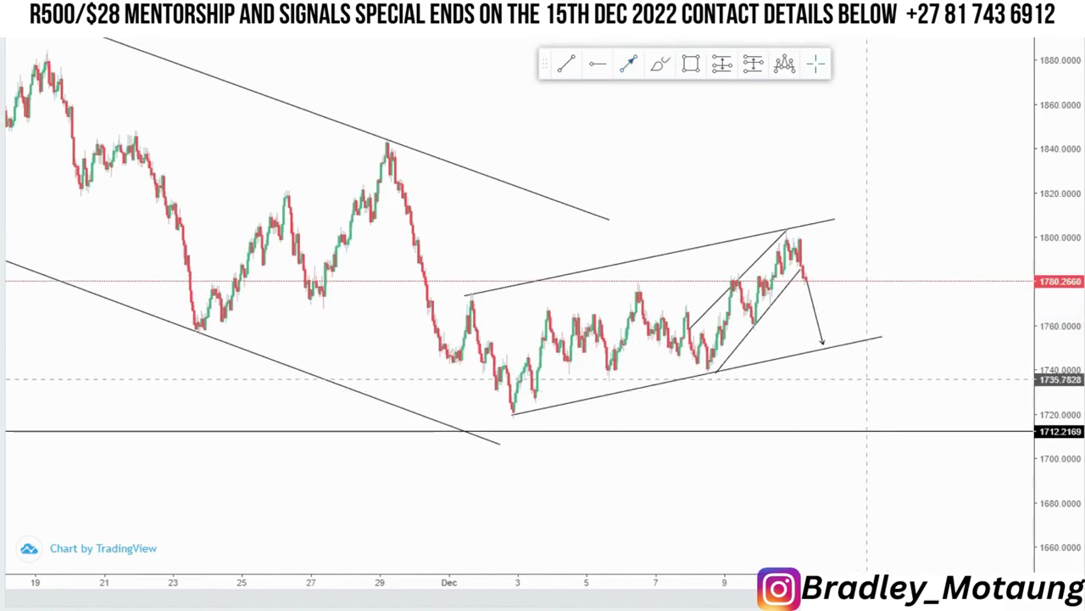
mouse_move(828, 333)
mouse_down()
mouse_move(820, 359)
mouse_move(843, 405)
mouse_up()
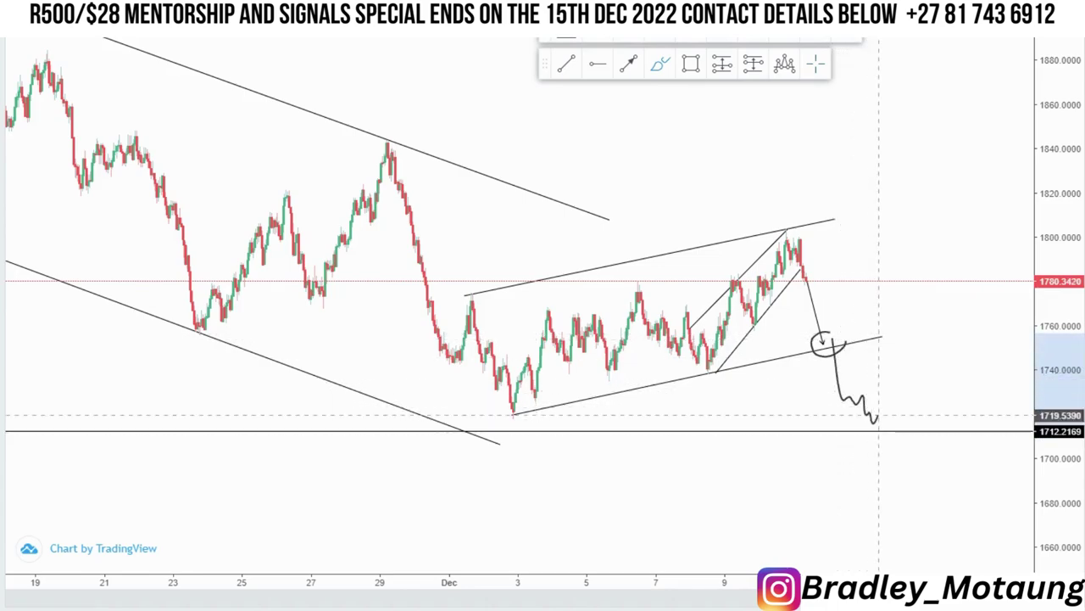
drag(881, 435, 881, 435)
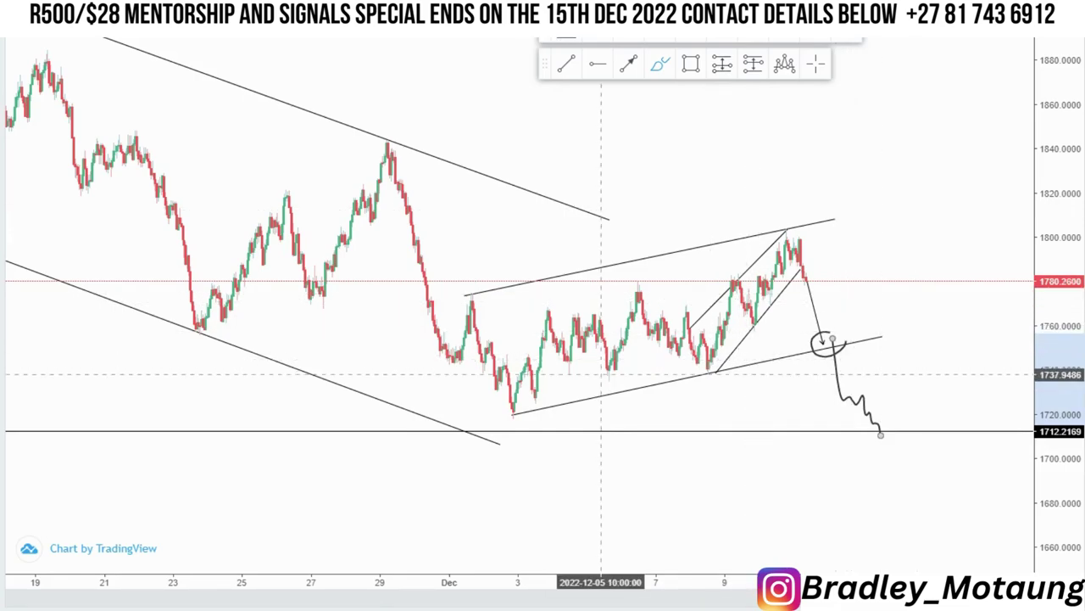
drag(834, 351, 856, 224)
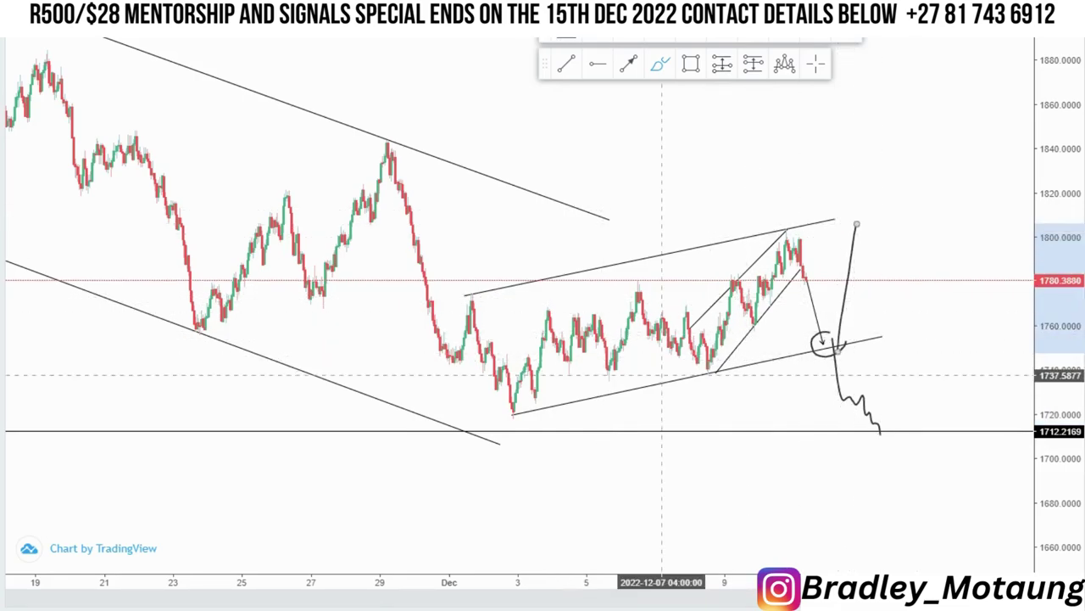
Brush-mark the 3 and 8 December lows and the projected touch on the channel's lower line, and handwrite a label above its upper line
drag(528, 398, 506, 411)
mouse_move(707, 365)
mouse_down()
mouse_move(676, 366)
mouse_move(708, 365)
mouse_up()
mouse_move(869, 343)
mouse_down()
mouse_move(863, 355)
mouse_move(873, 349)
mouse_up()
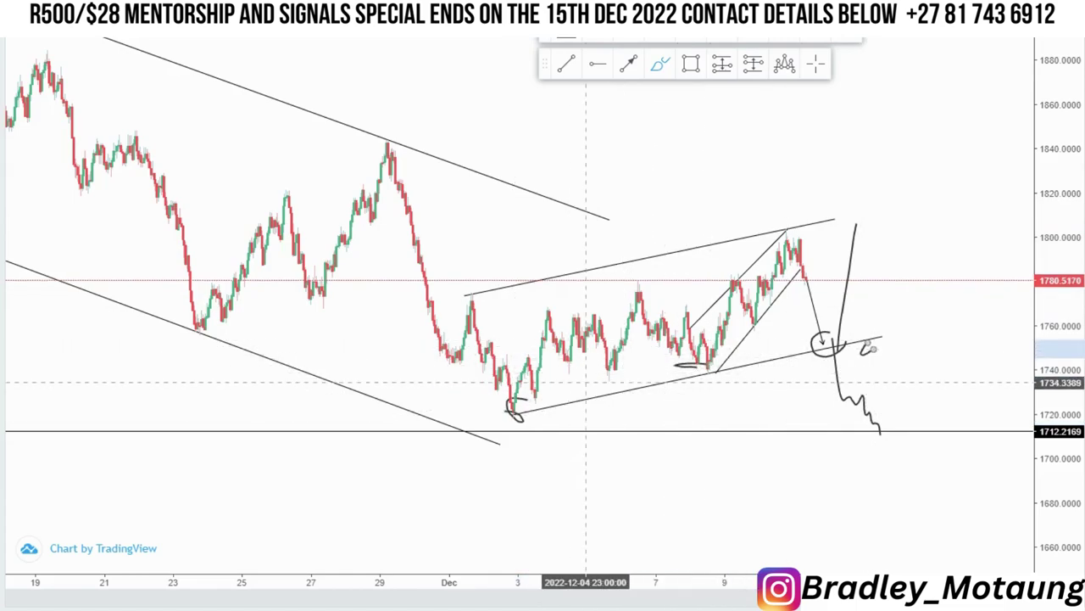
mouse_move(636, 204)
mouse_down()
mouse_move(650, 222)
mouse_move(669, 204)
mouse_up()
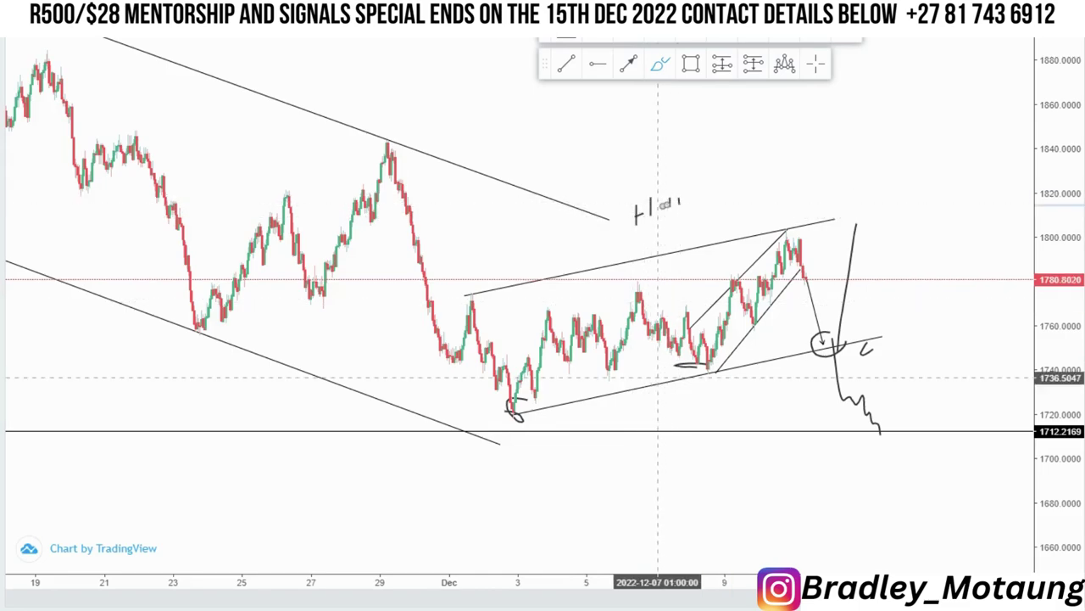